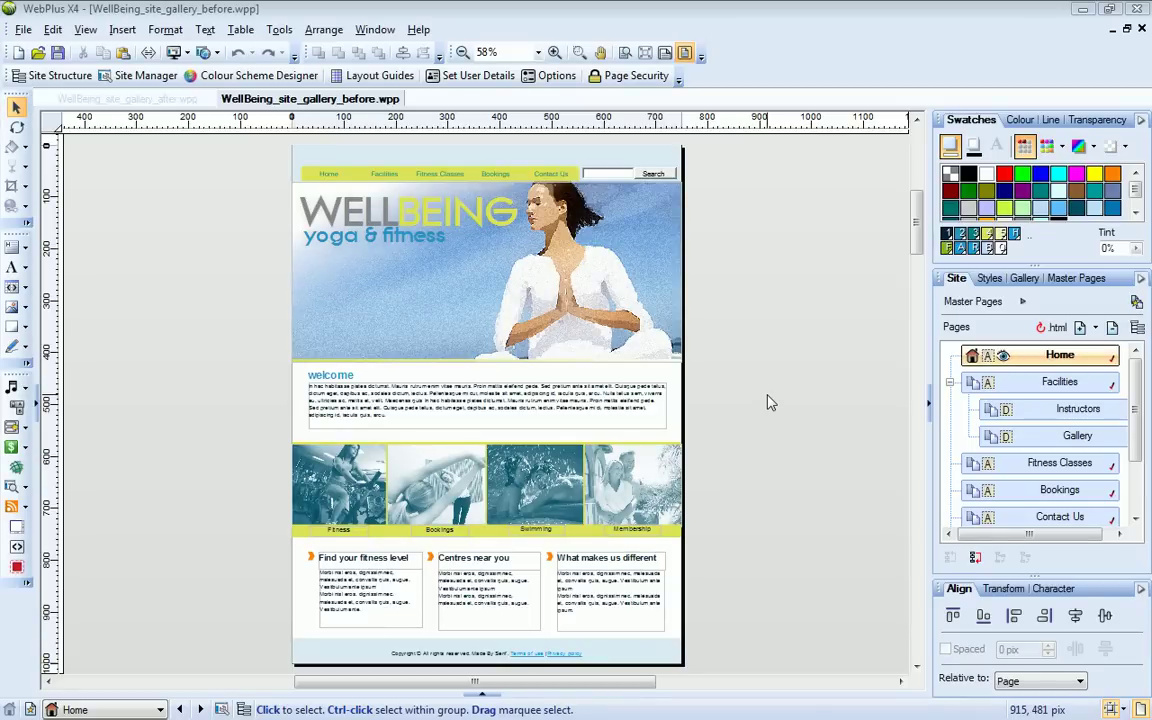
# Step: Open the WellBeing site's Gallery page from the Site tab's Pages tree
pyautogui.doubleClick(1064, 438)
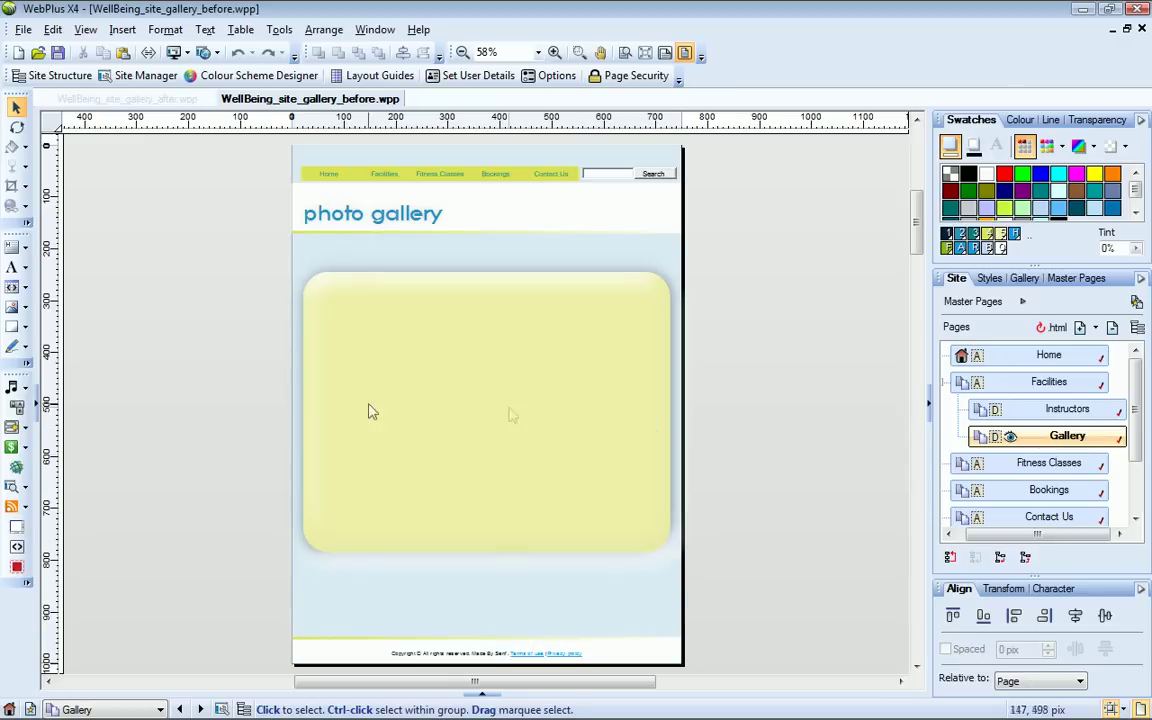
# Step: Insert a photo gallery, compare the gallery types, and pick Professional Flash Photo Gallery
pyautogui.click(25, 310)
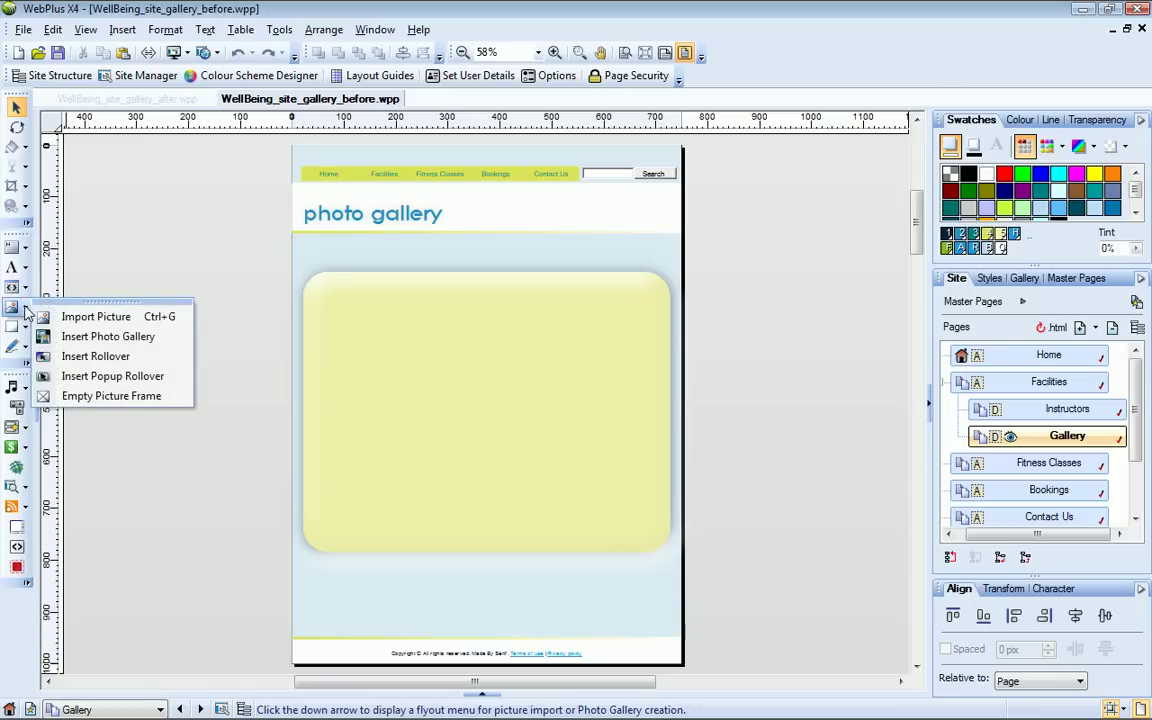
pyautogui.click(64, 340)
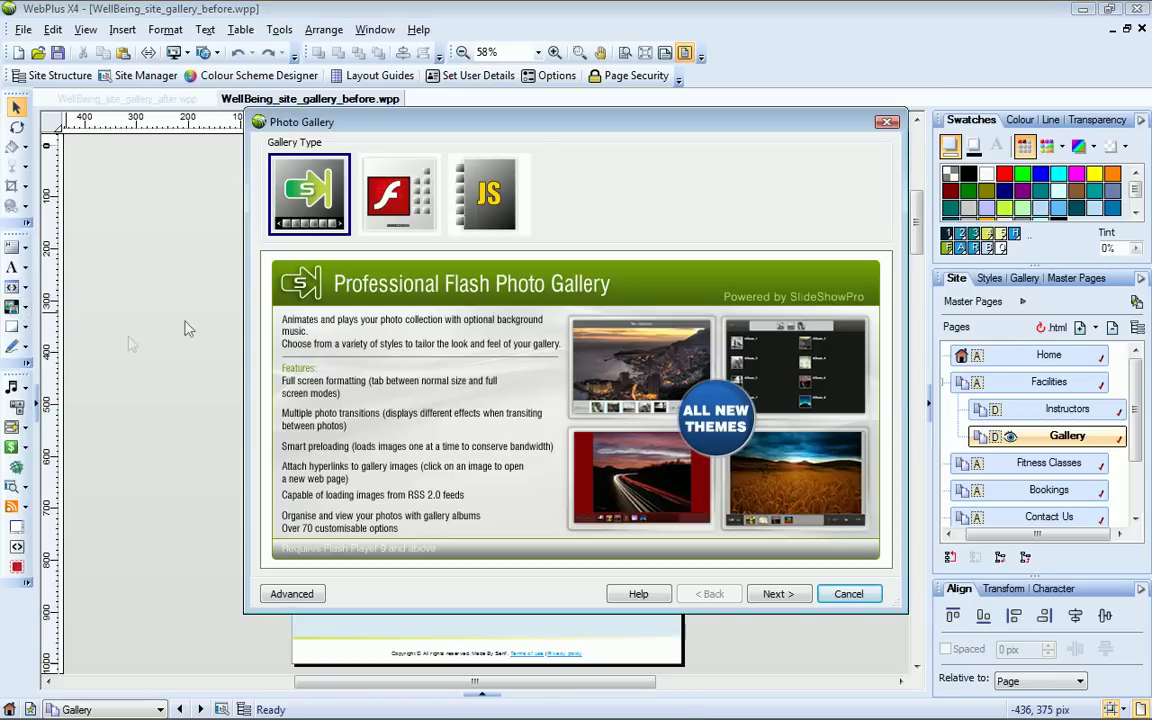
pyautogui.click(310, 200)
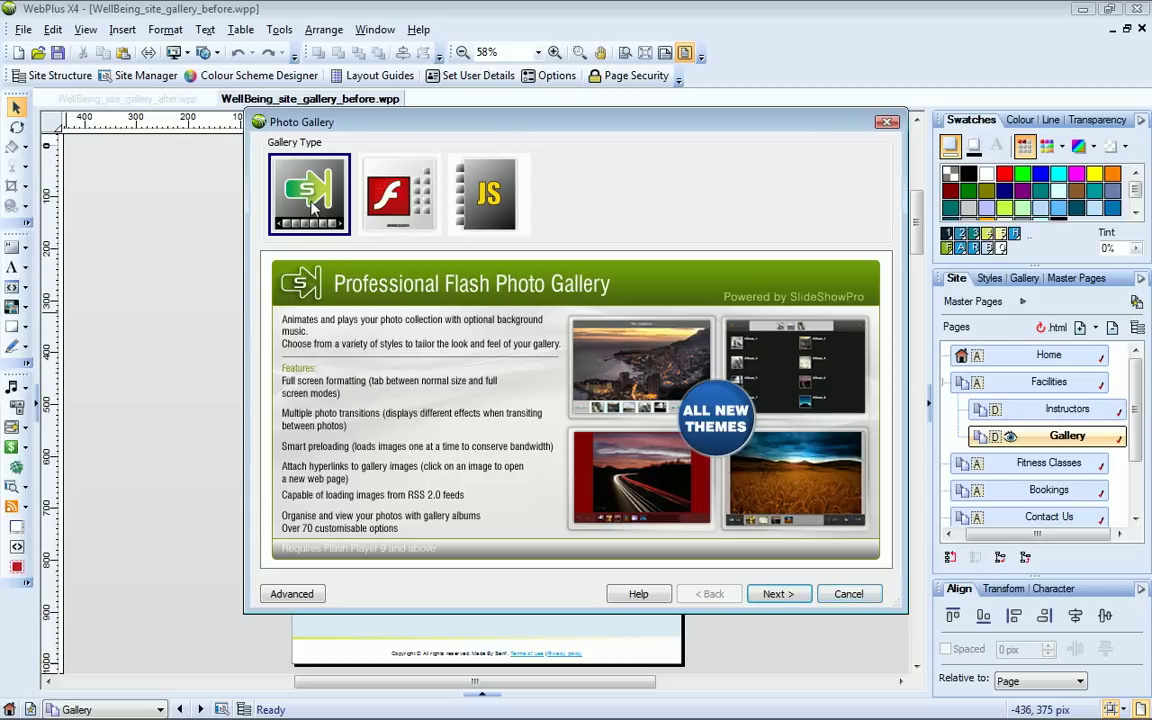
pyautogui.click(385, 208)
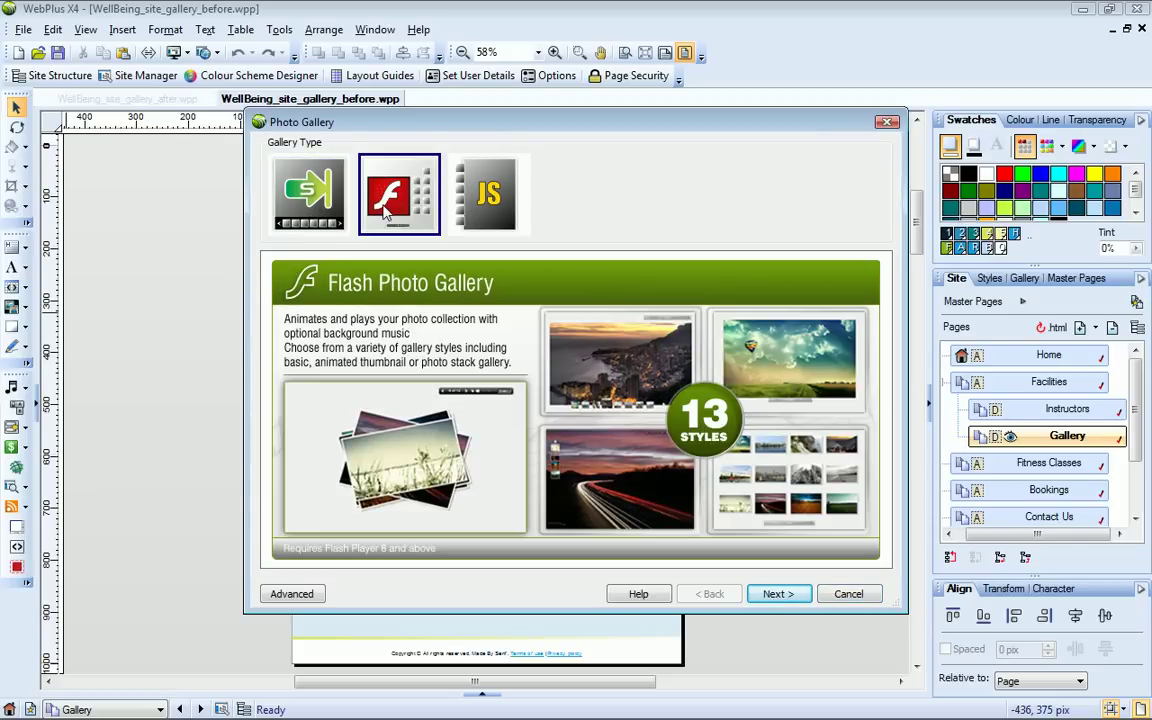
pyautogui.click(492, 210)
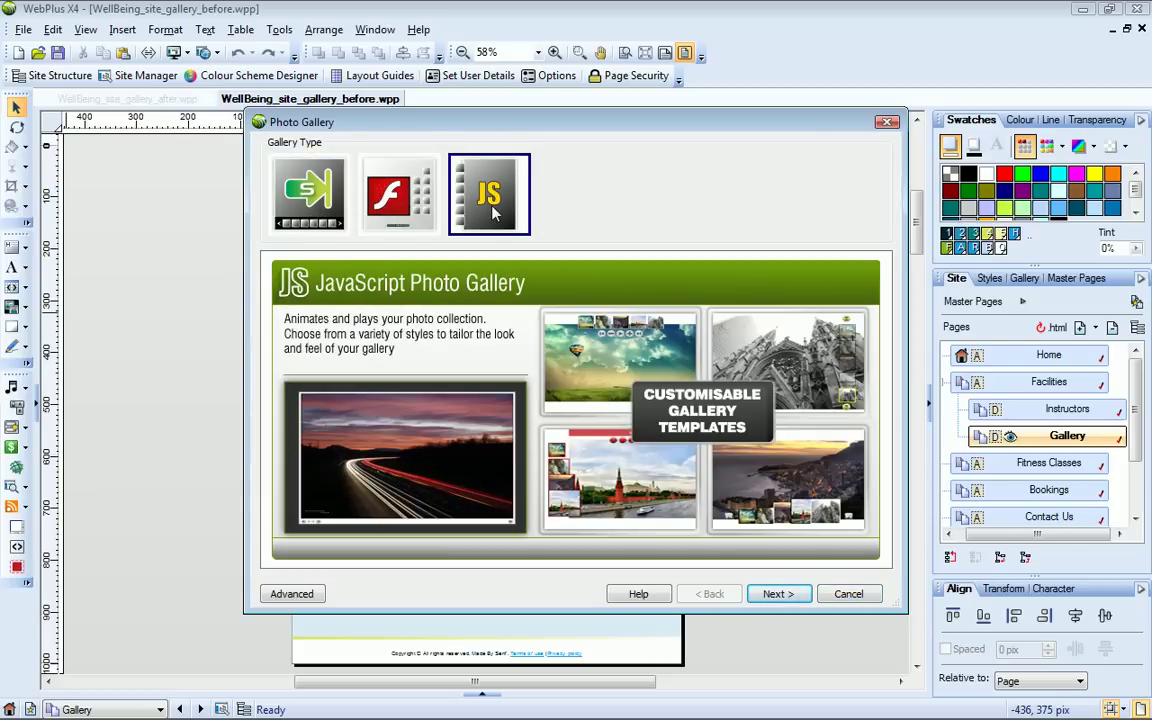
pyautogui.click(310, 205)
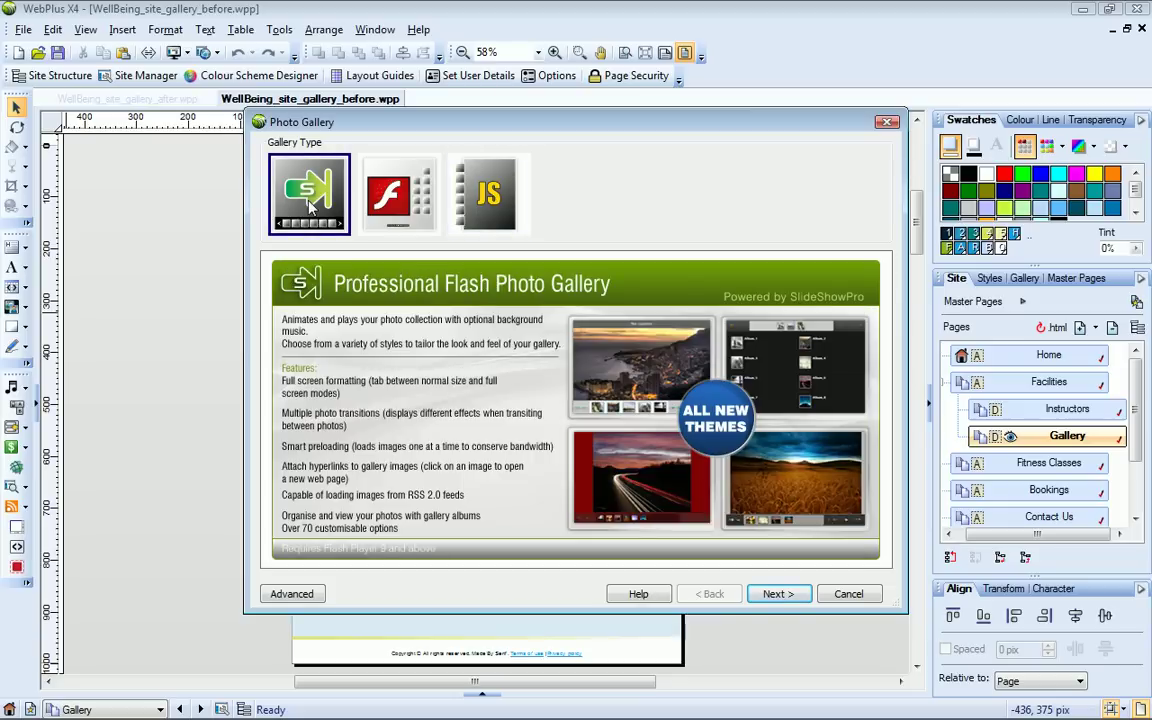
pyautogui.click(781, 594)
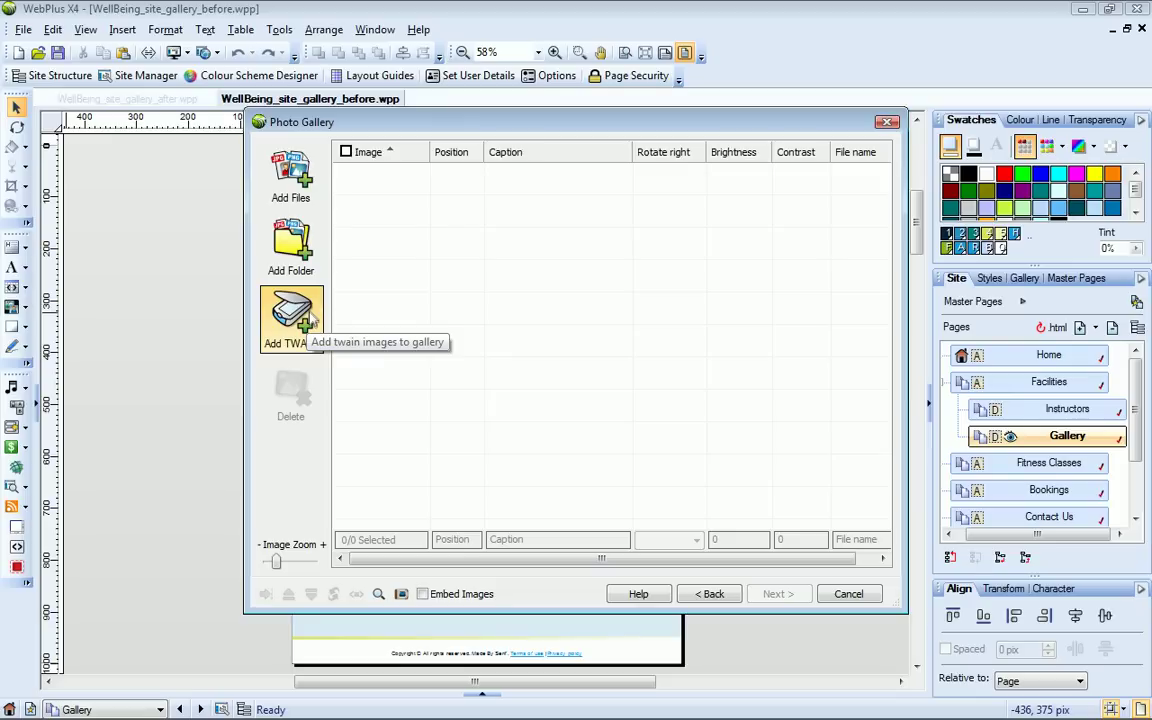
# Step: Add all 13 images from the Images > Photo Gallery folder to the gallery
pyautogui.click(296, 252)
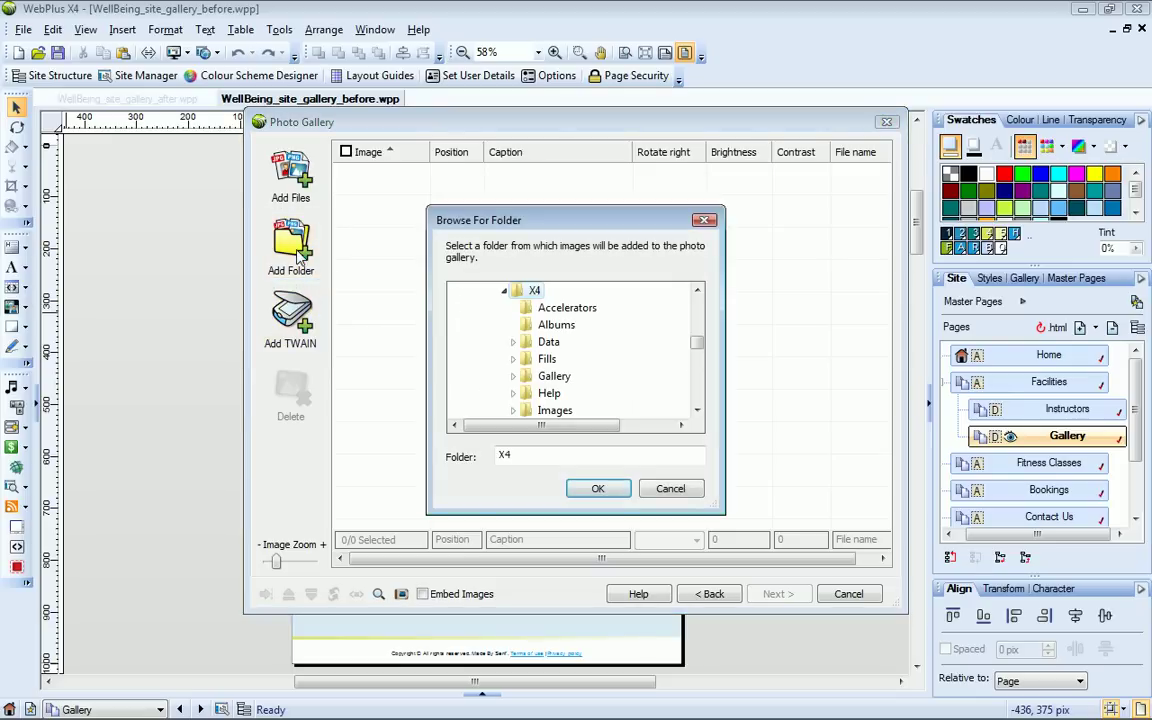
pyautogui.click(514, 411)
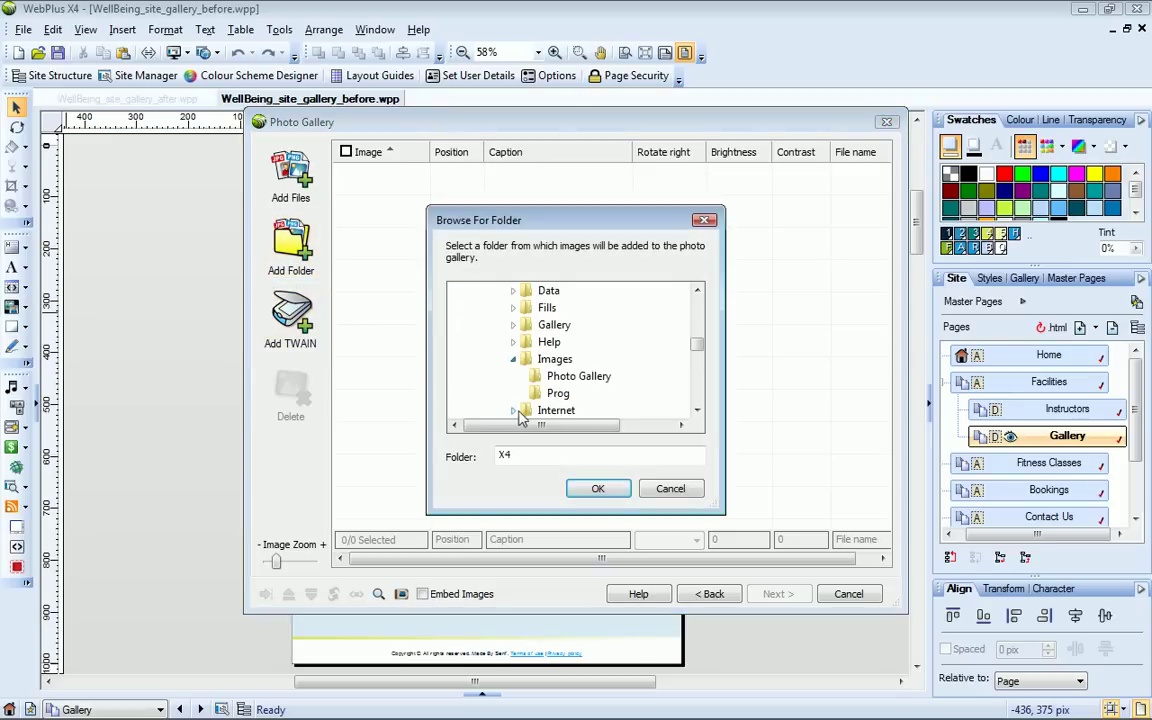
pyautogui.click(565, 377)
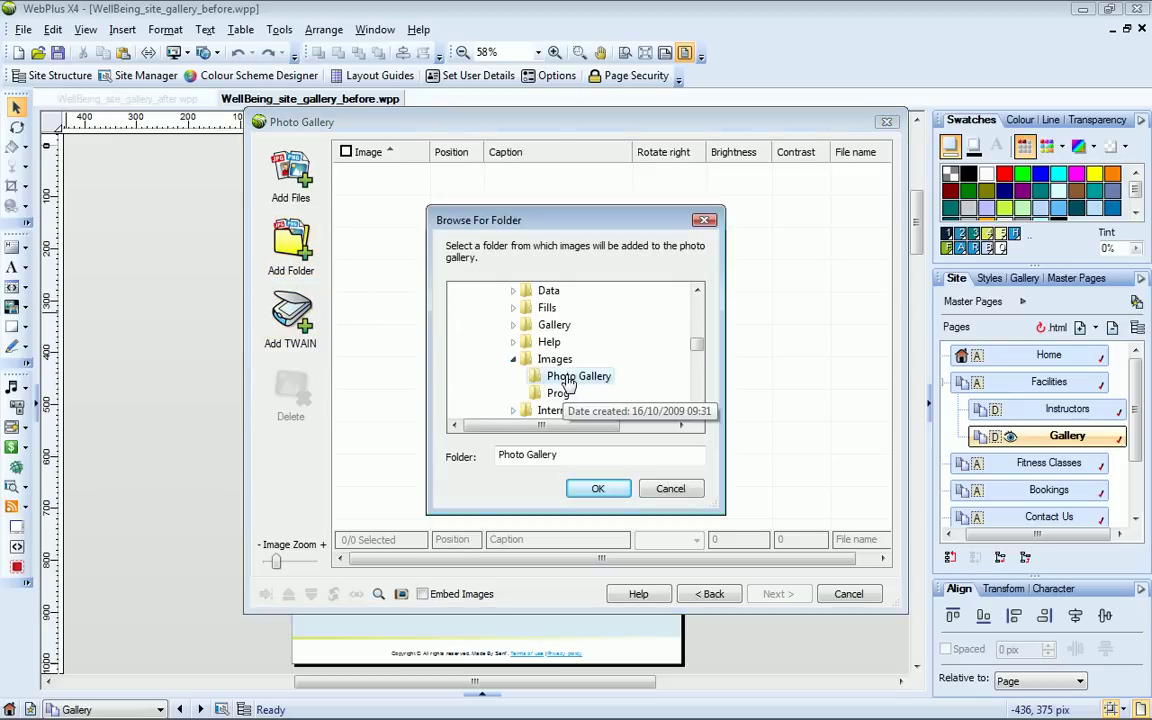
pyautogui.click(598, 489)
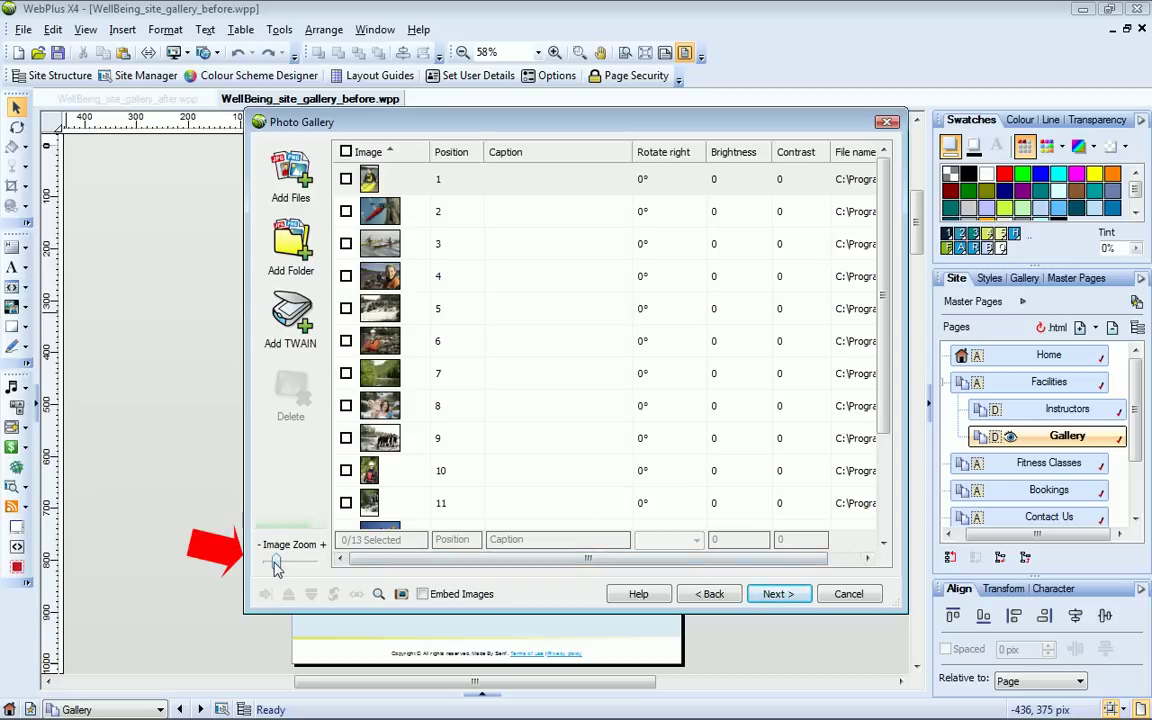
# Step: Enlarge the image list thumbnails using the Image Zoom slider
pyautogui.moveTo(276, 563); pyautogui.dragTo(288, 565)
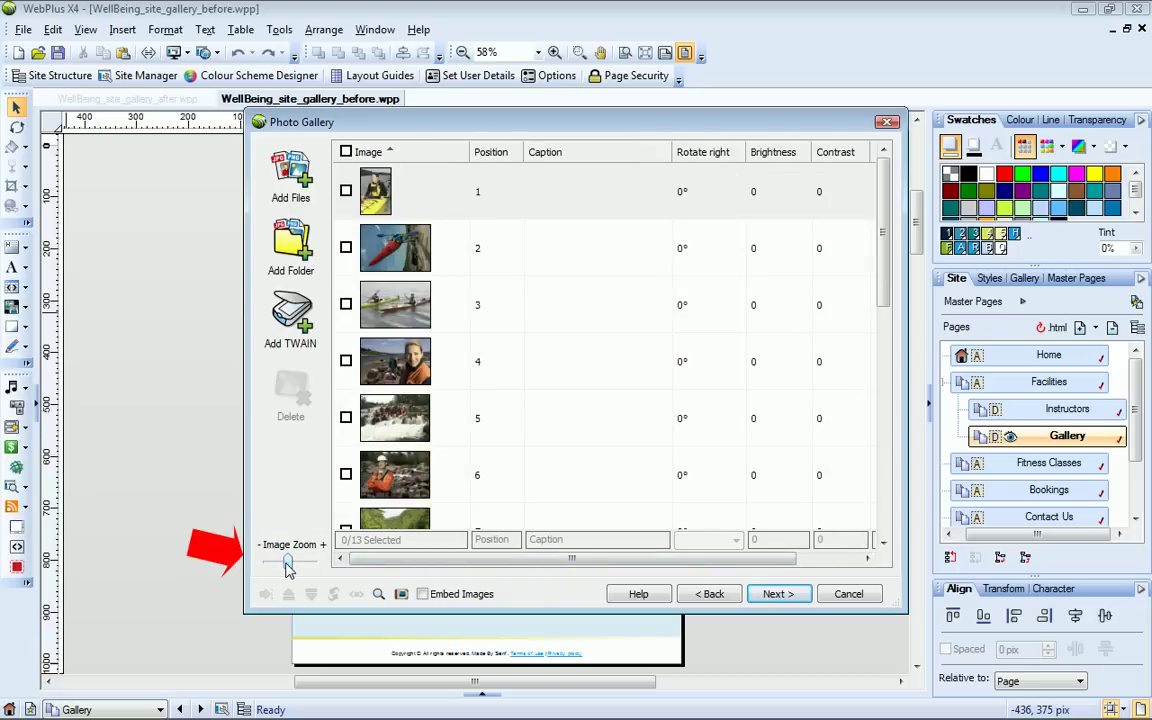
# Step: Move the smiling kayaker photo from position 4 to position 1
pyautogui.click(346, 362)
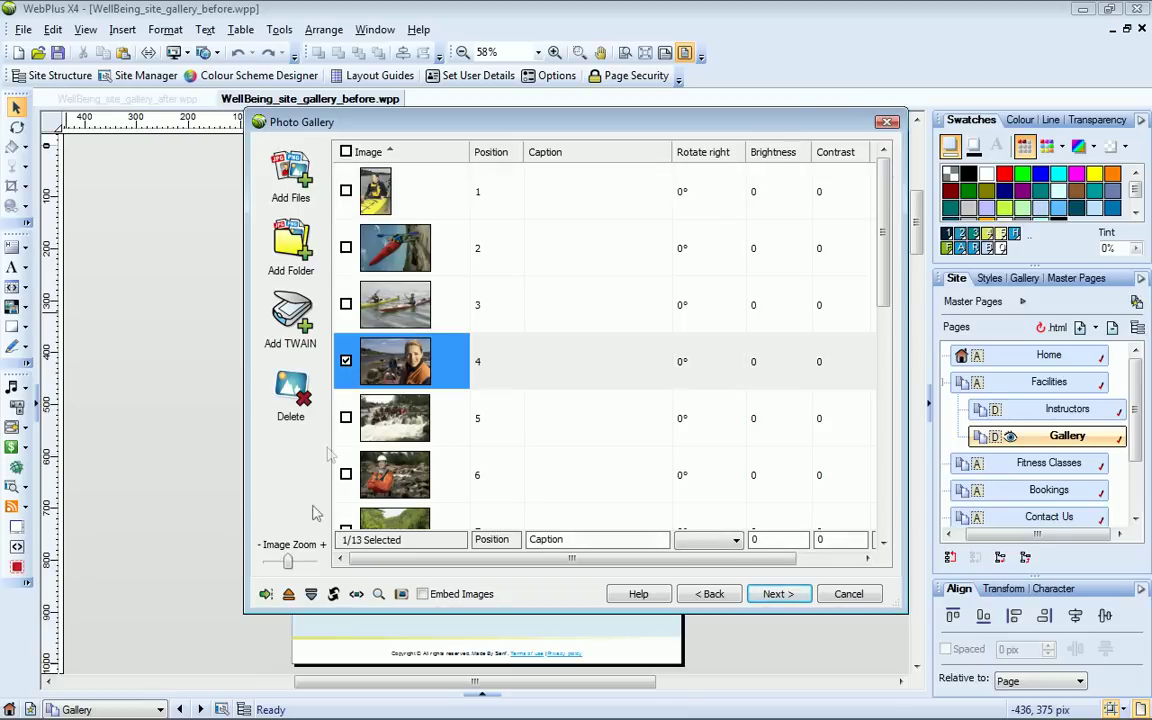
pyautogui.click(289, 594)
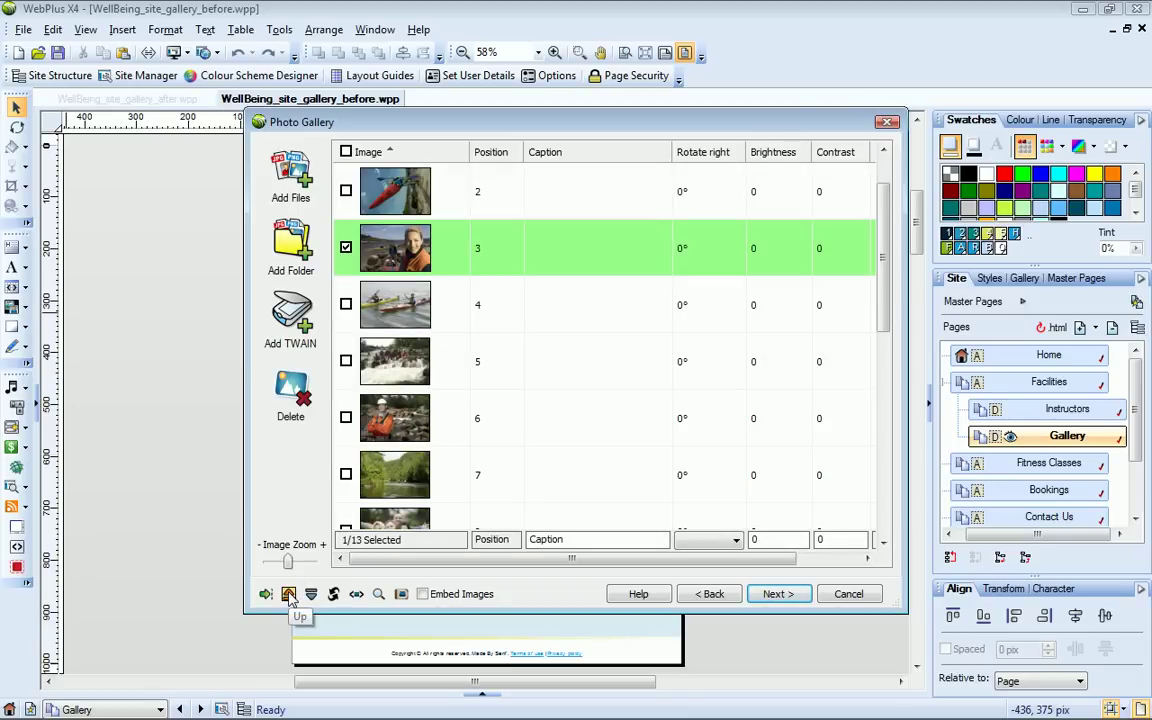
pyautogui.click(265, 594)
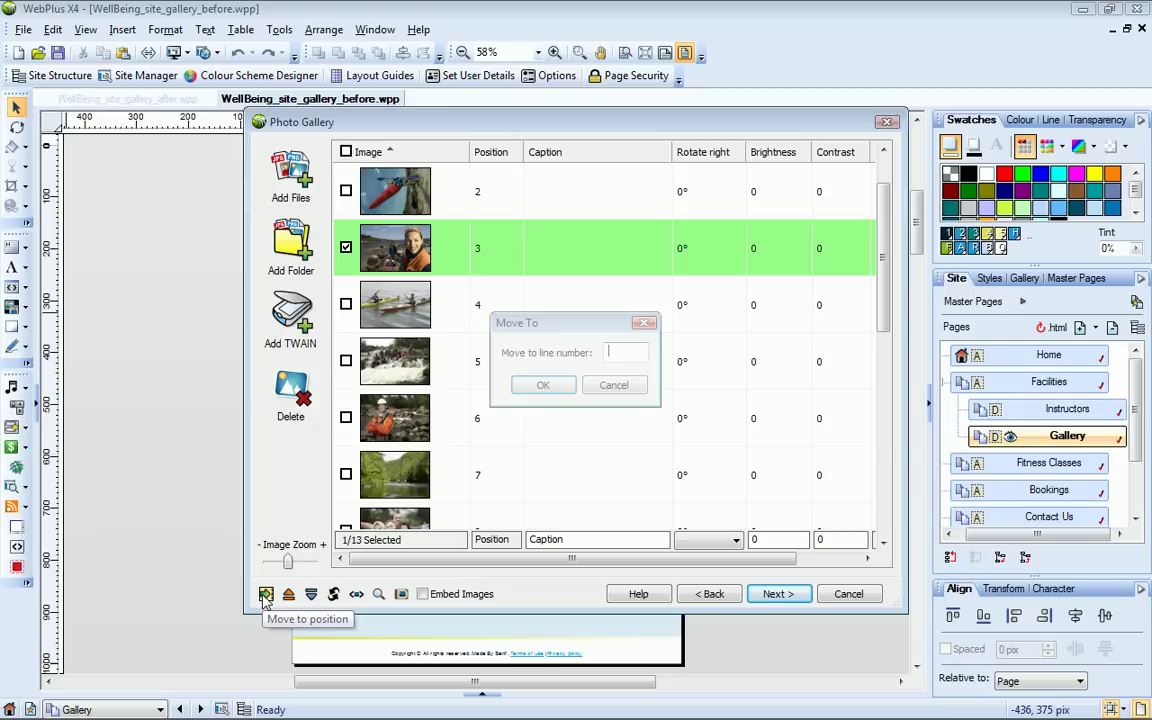
pyautogui.write('1')
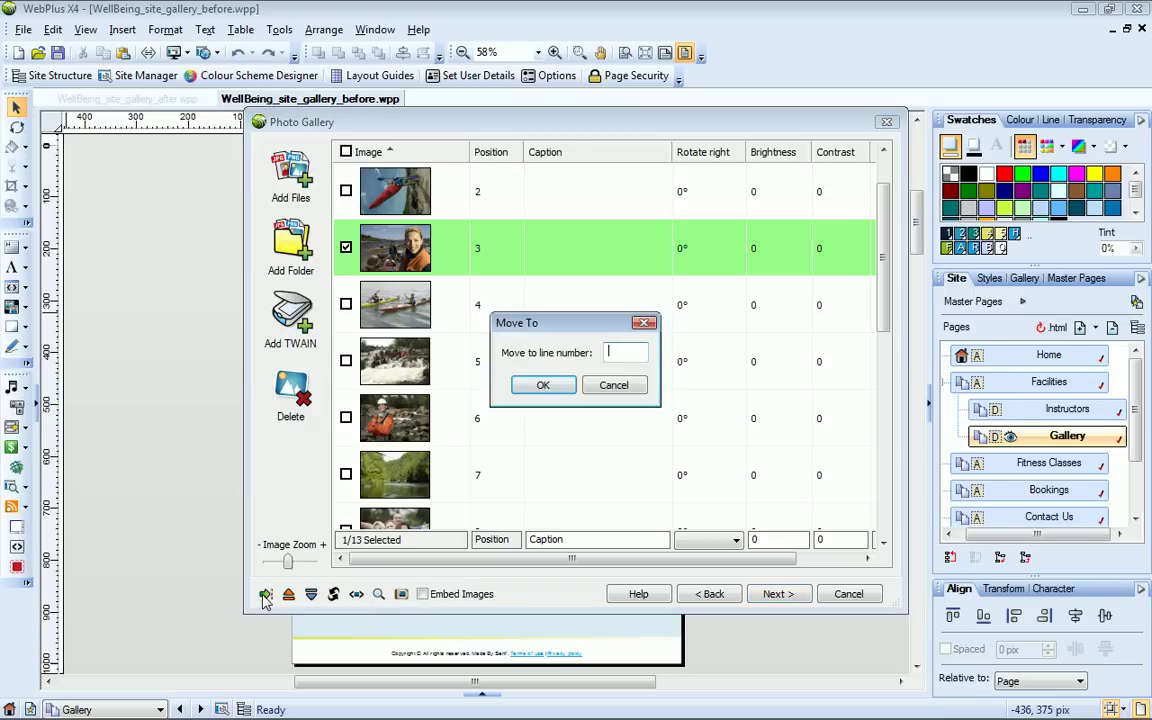
pyautogui.click(535, 385)
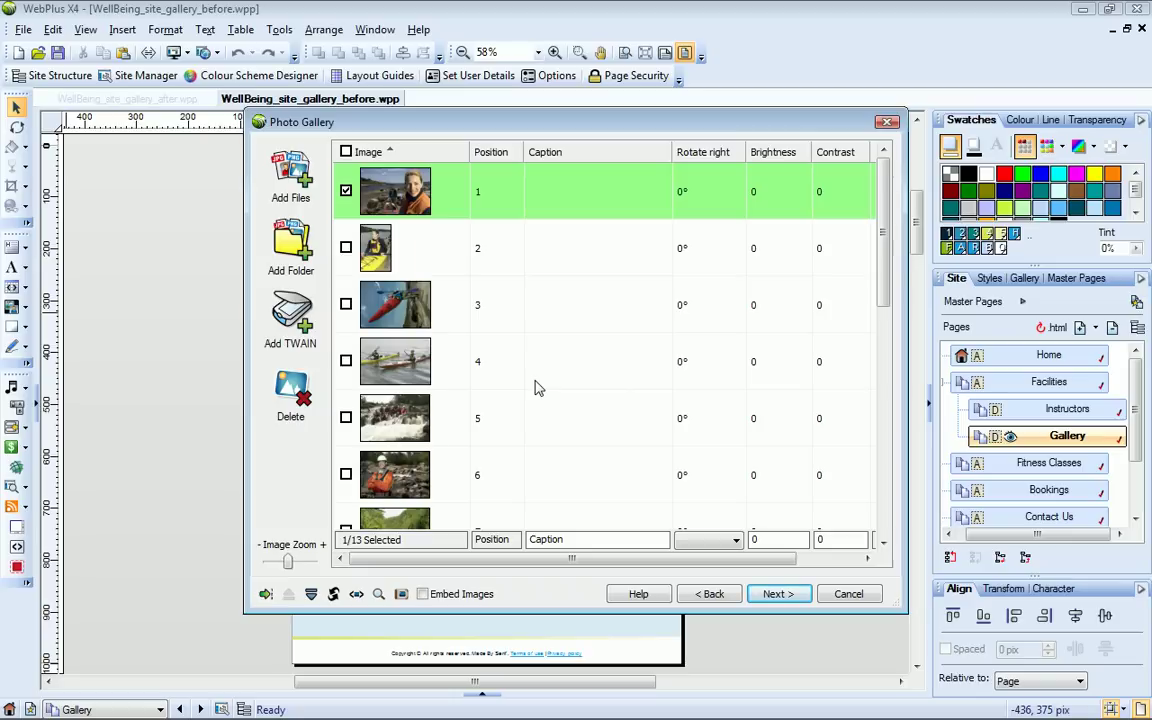
# Step: Shift the photos at positions 4 and 5 down one place and rotate the red-kayak photo 90°
pyautogui.click(346, 191)
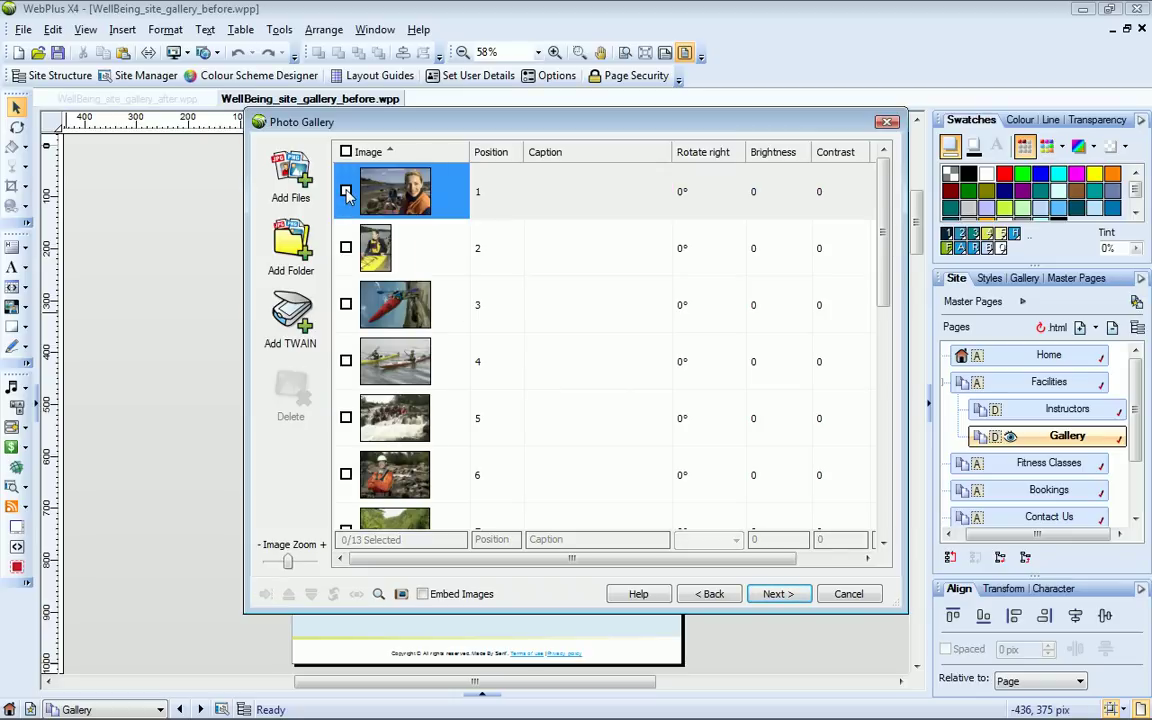
pyautogui.click(346, 361)
pyautogui.click(346, 418)
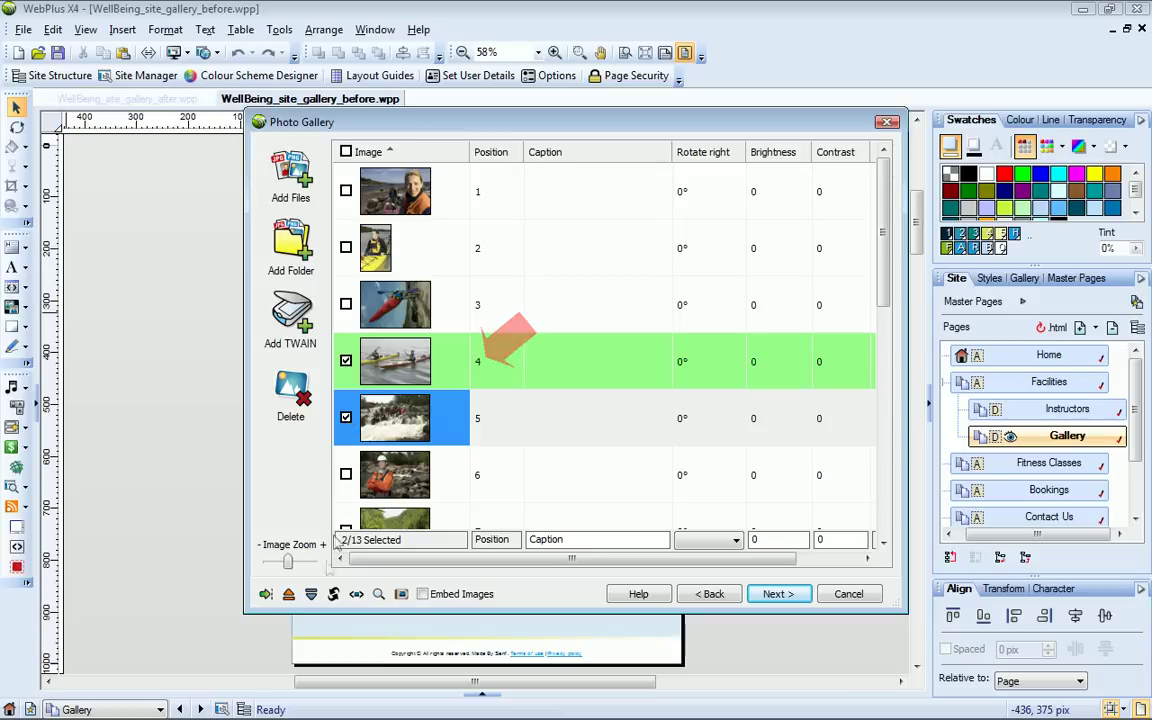
pyautogui.click(311, 594)
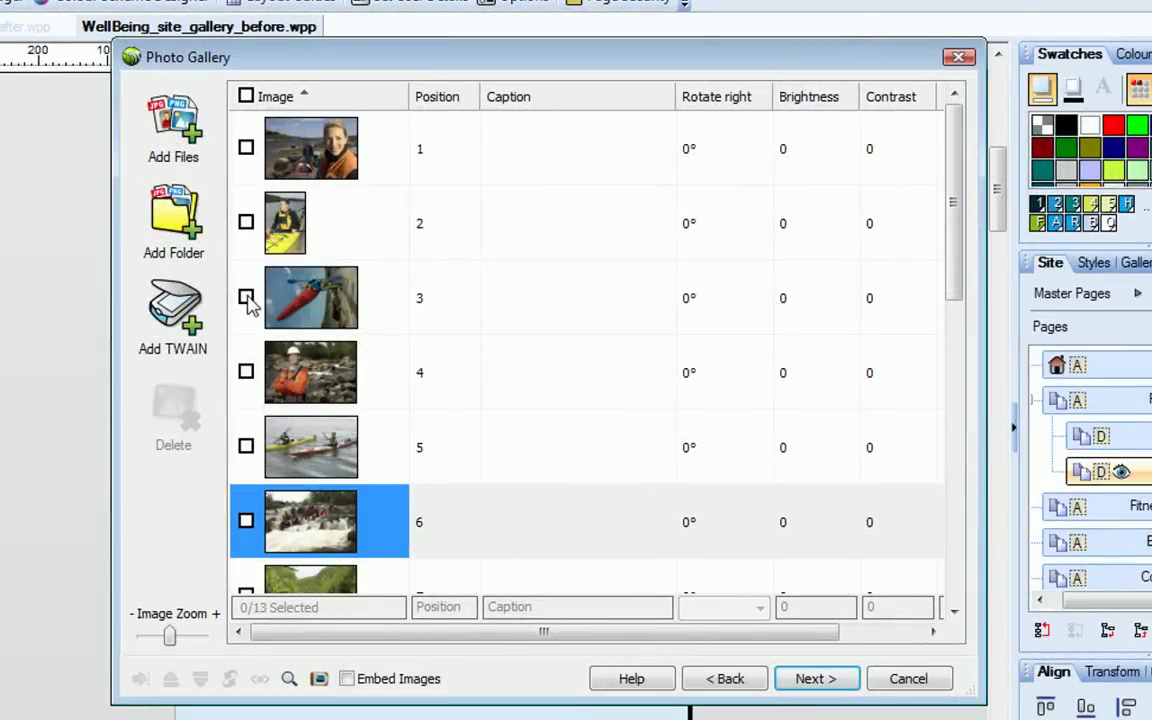
pyautogui.click(247, 298)
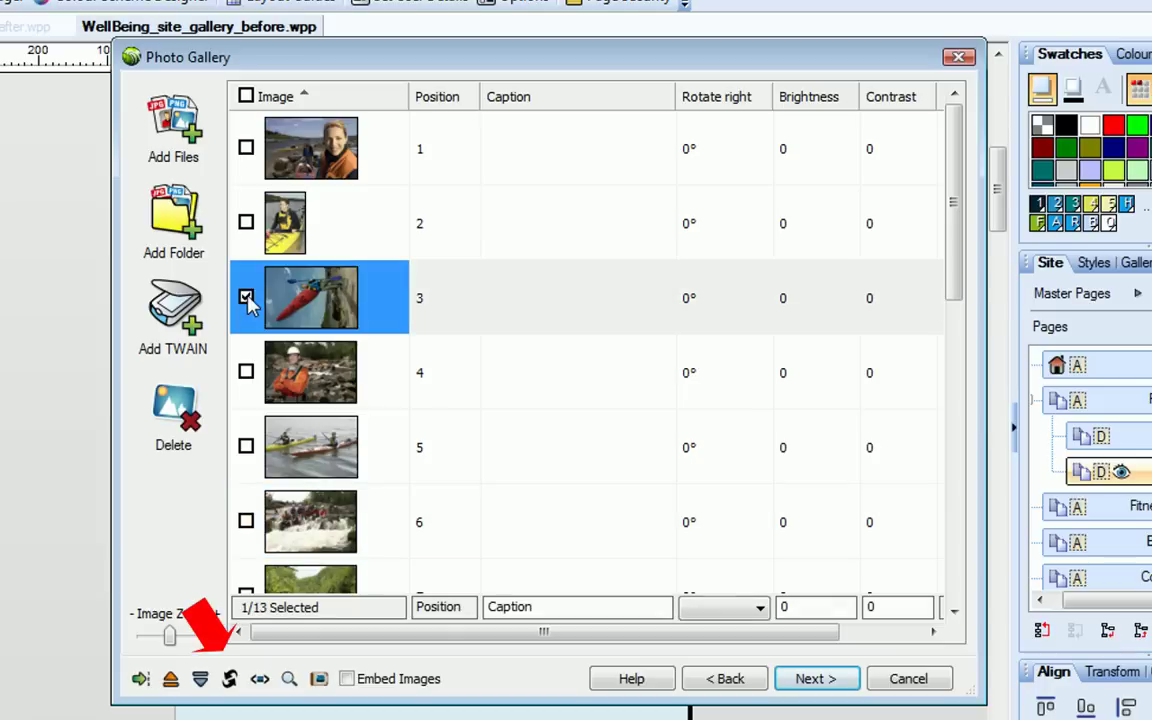
pyautogui.click(231, 679)
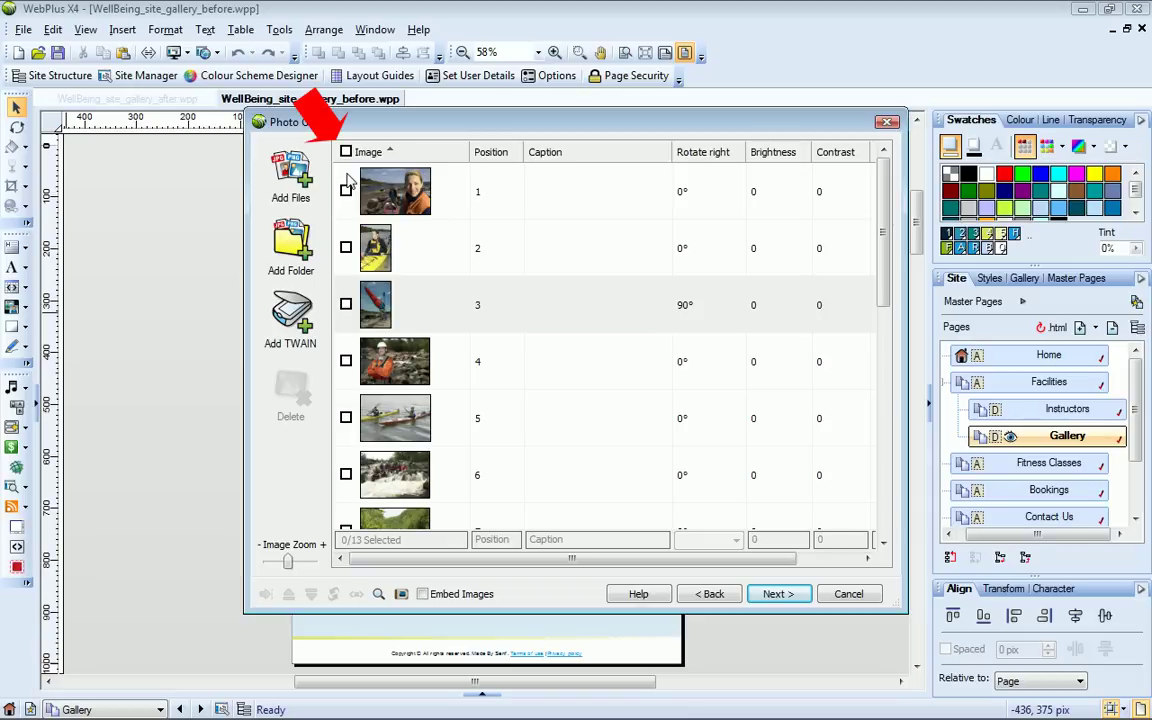
# Step: Caption all 13 photos 'Wilderness Adventure:'
pyautogui.click(347, 152)
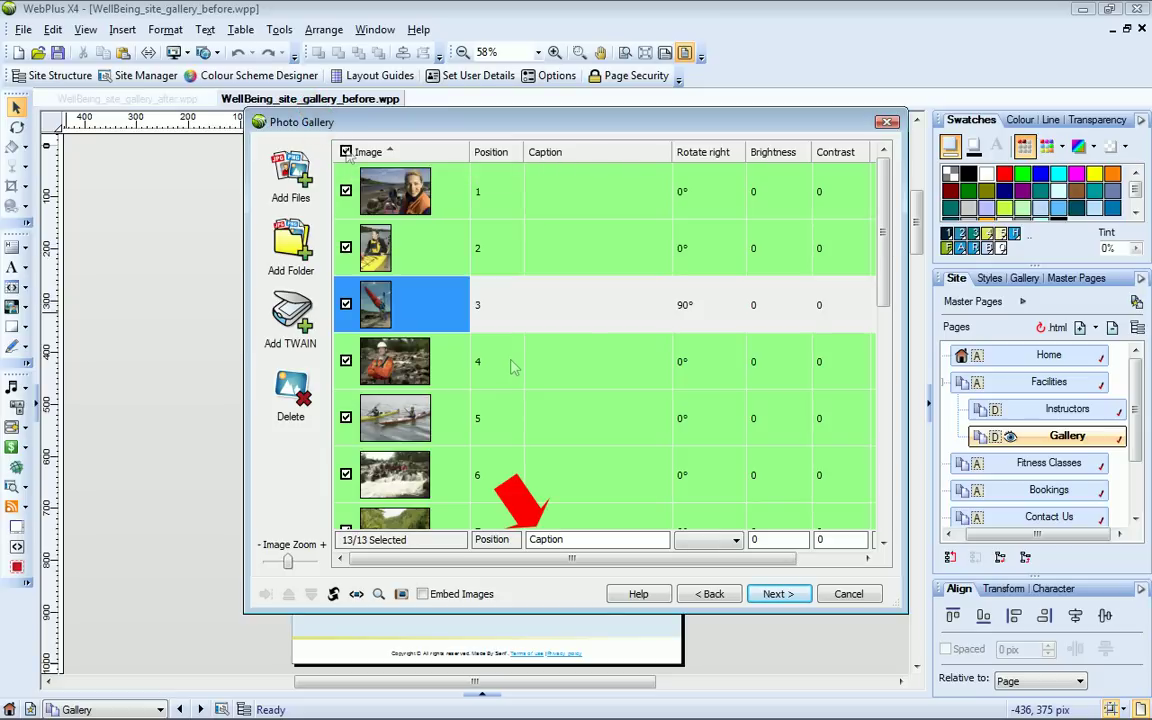
pyautogui.write('Wilderness Adv')
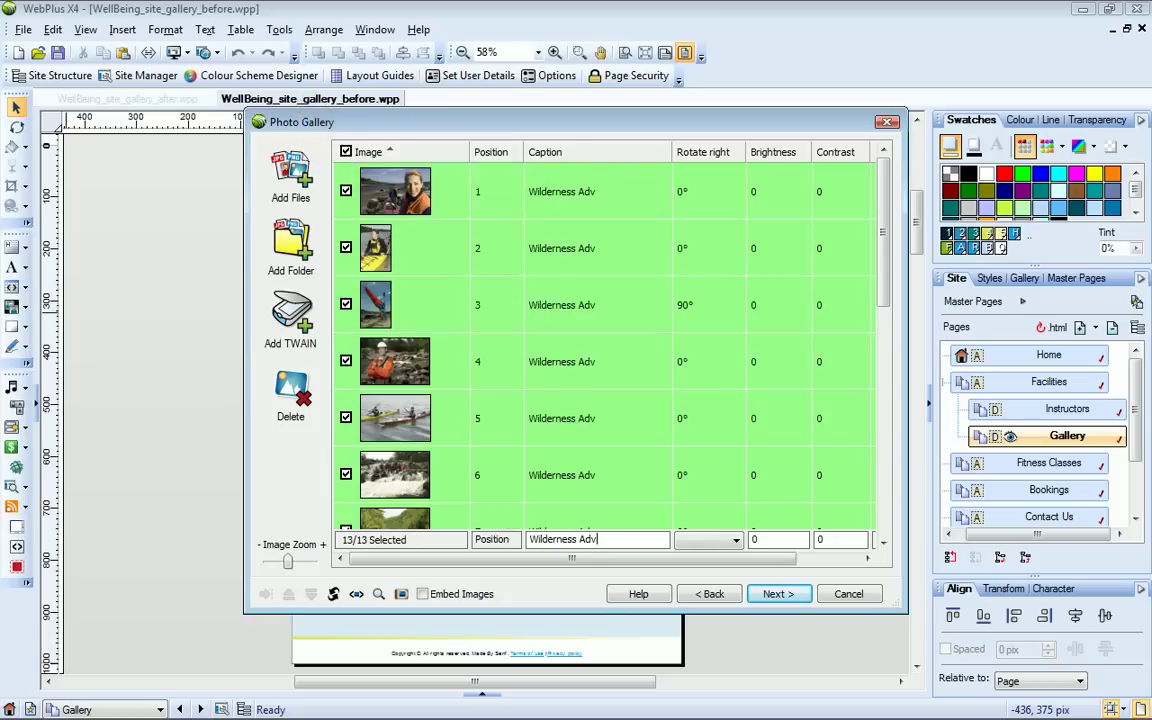
pyautogui.write('enture:')
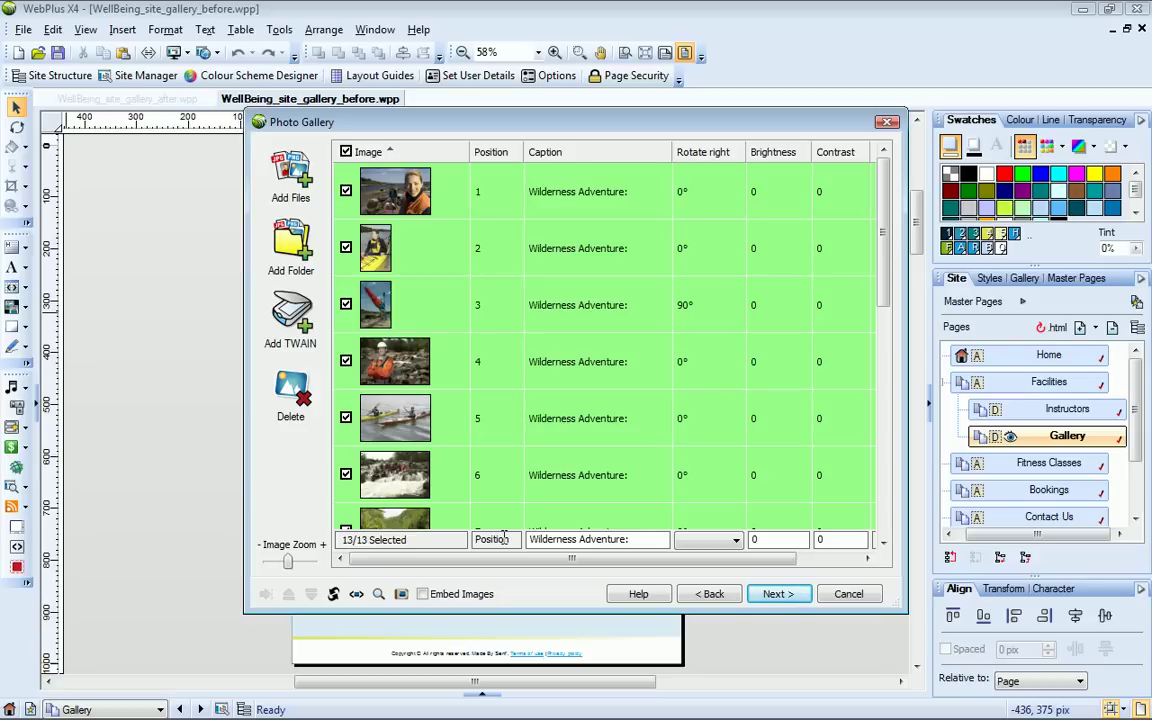
pyautogui.click(346, 152)
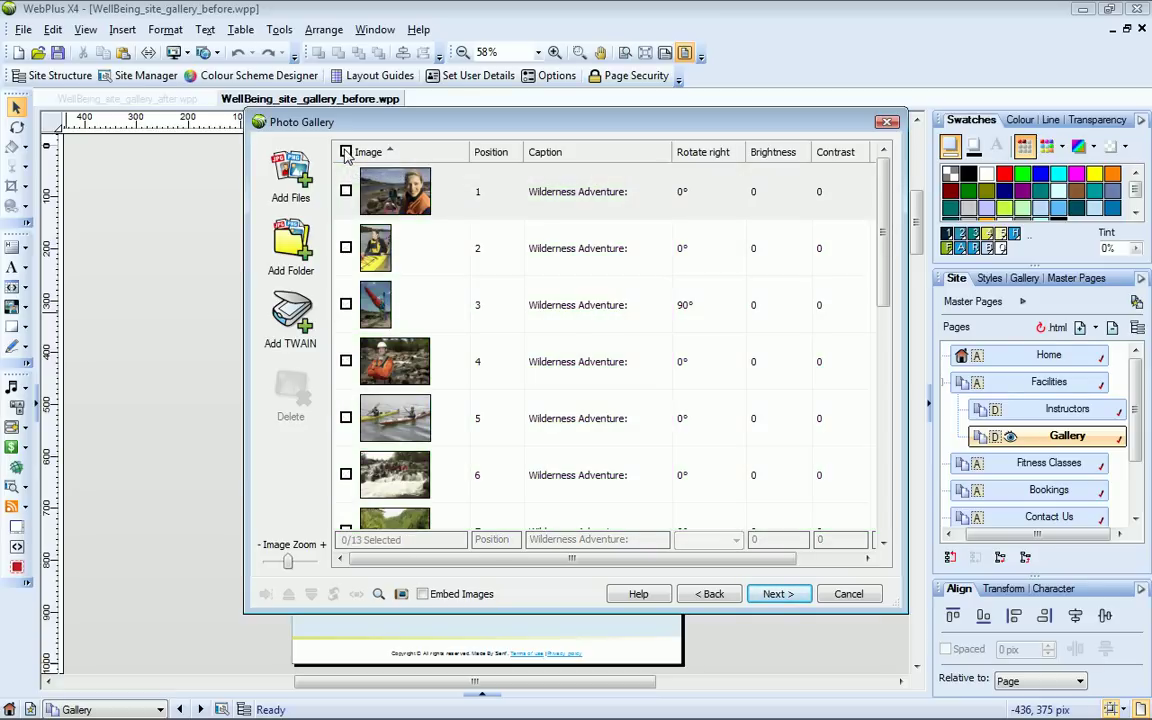
# Step: Append a short line about the kayaker setting off to the second photo's caption
pyautogui.click(567, 230)
pyautogui.press('End')
pyautogui.write('Mike sets off...')
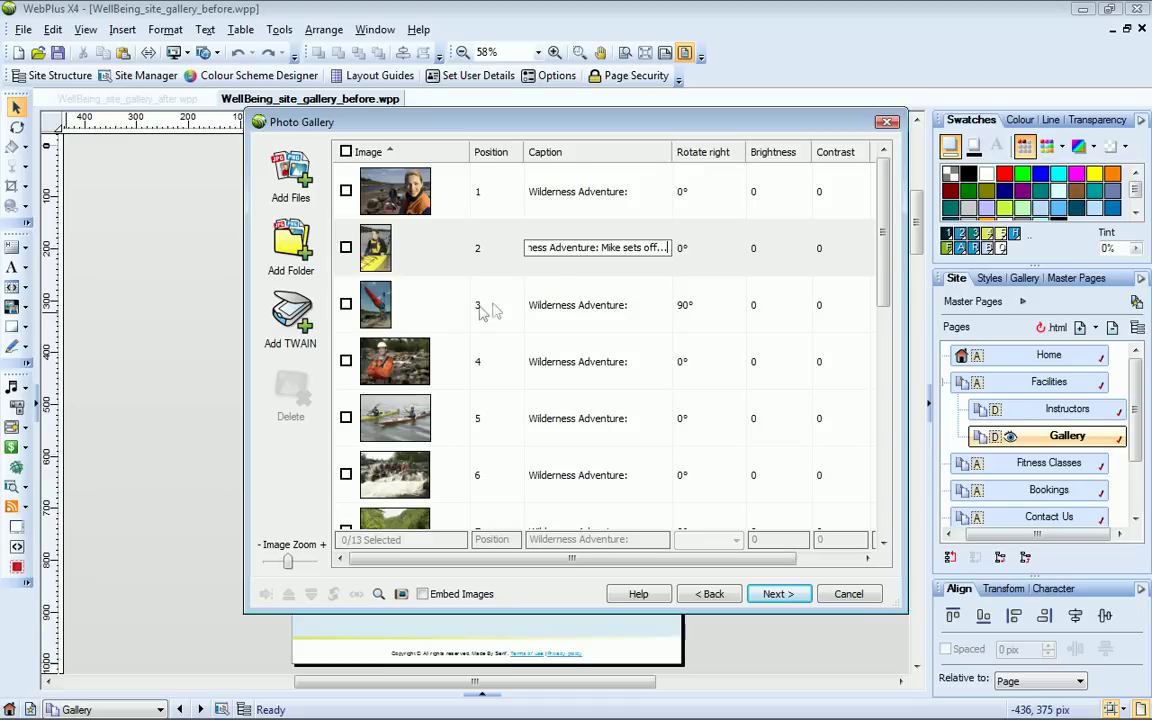
pyautogui.click(346, 305)
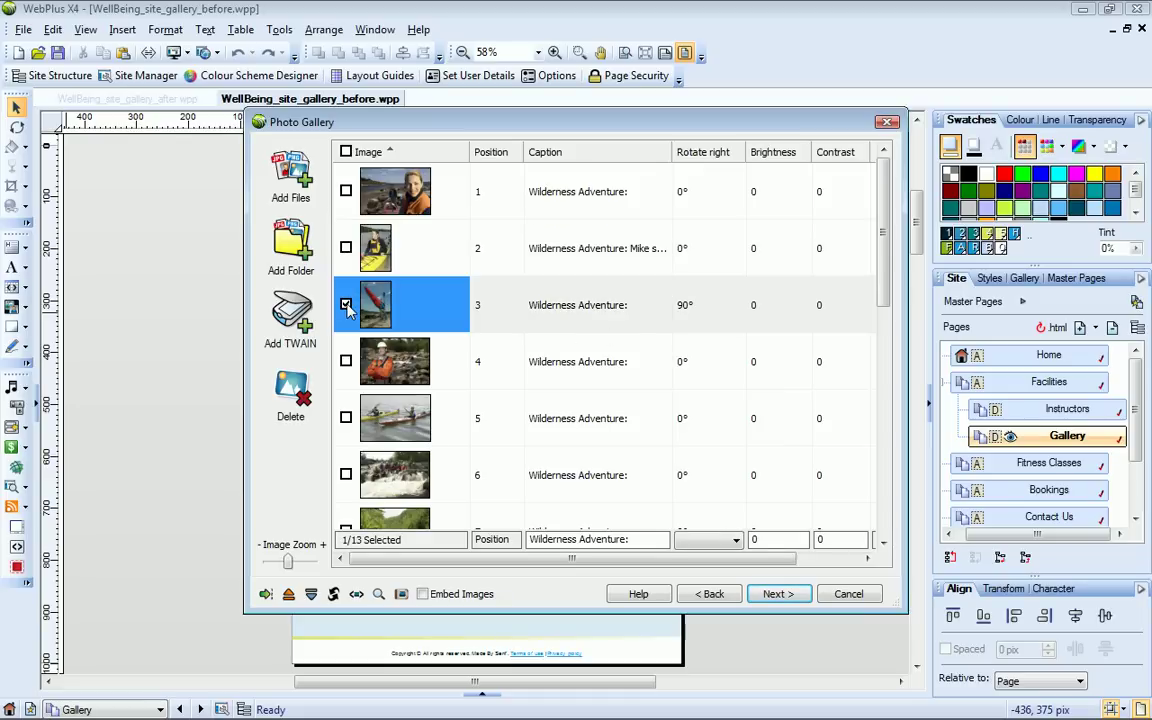
# Step: Set the third photo's contrast to 30
pyautogui.click(838, 305)
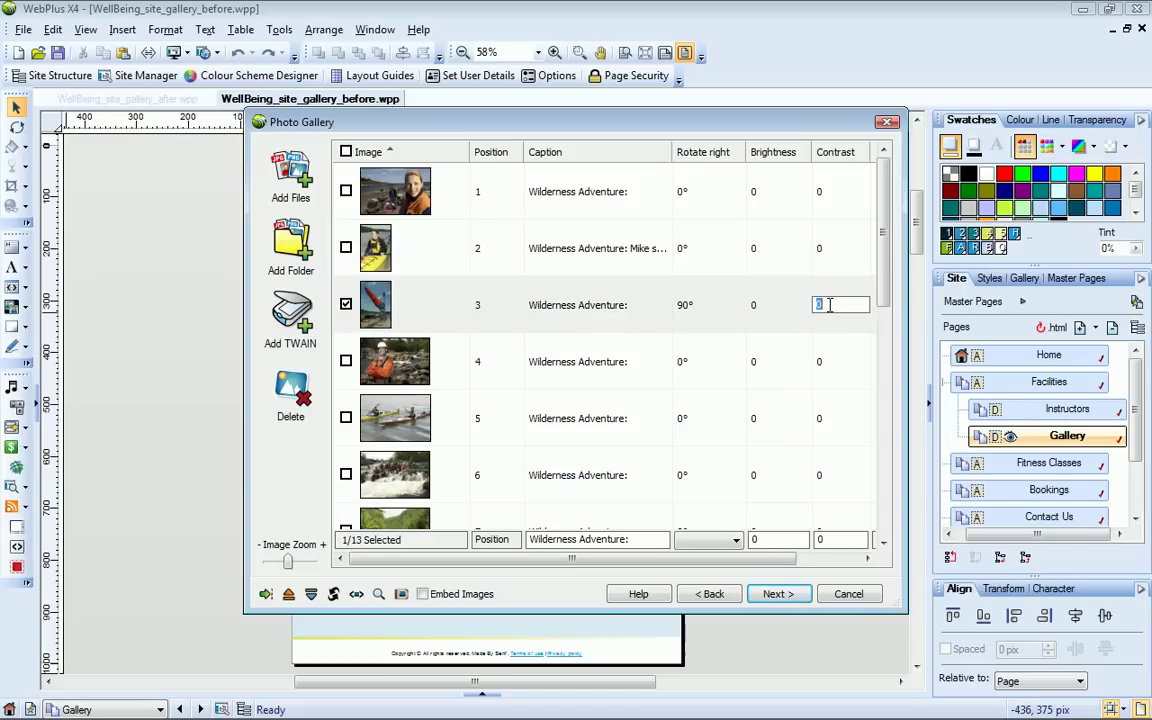
pyautogui.write('30')
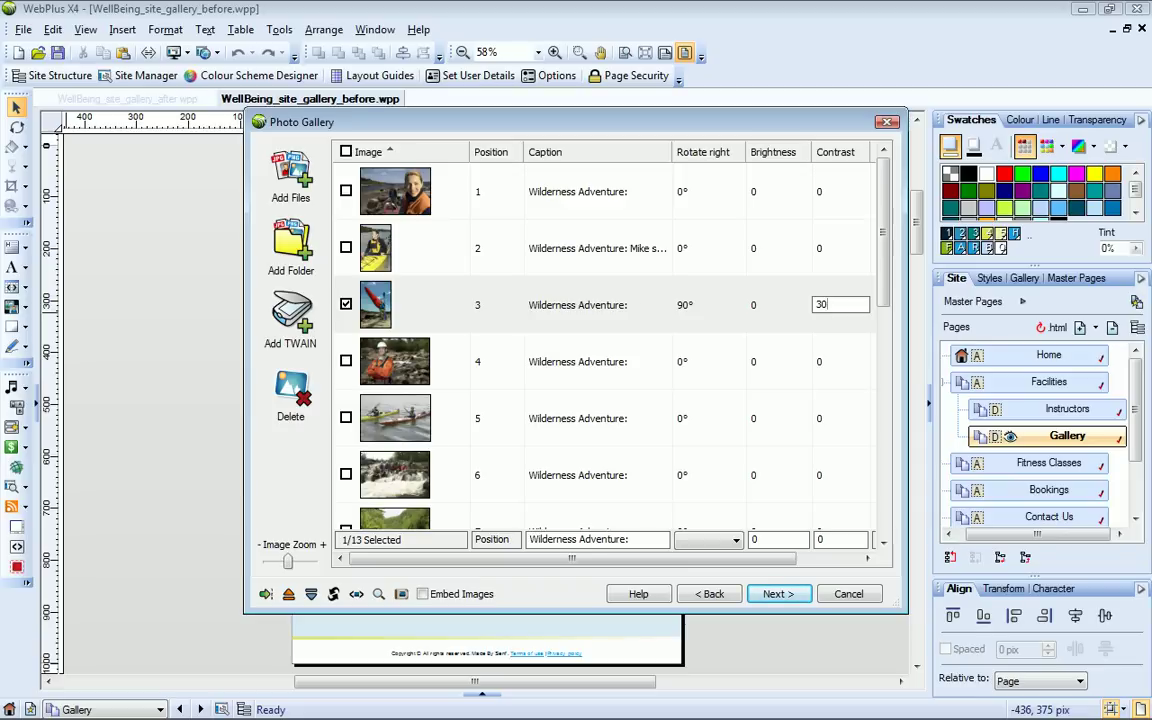
pyautogui.click(345, 304)
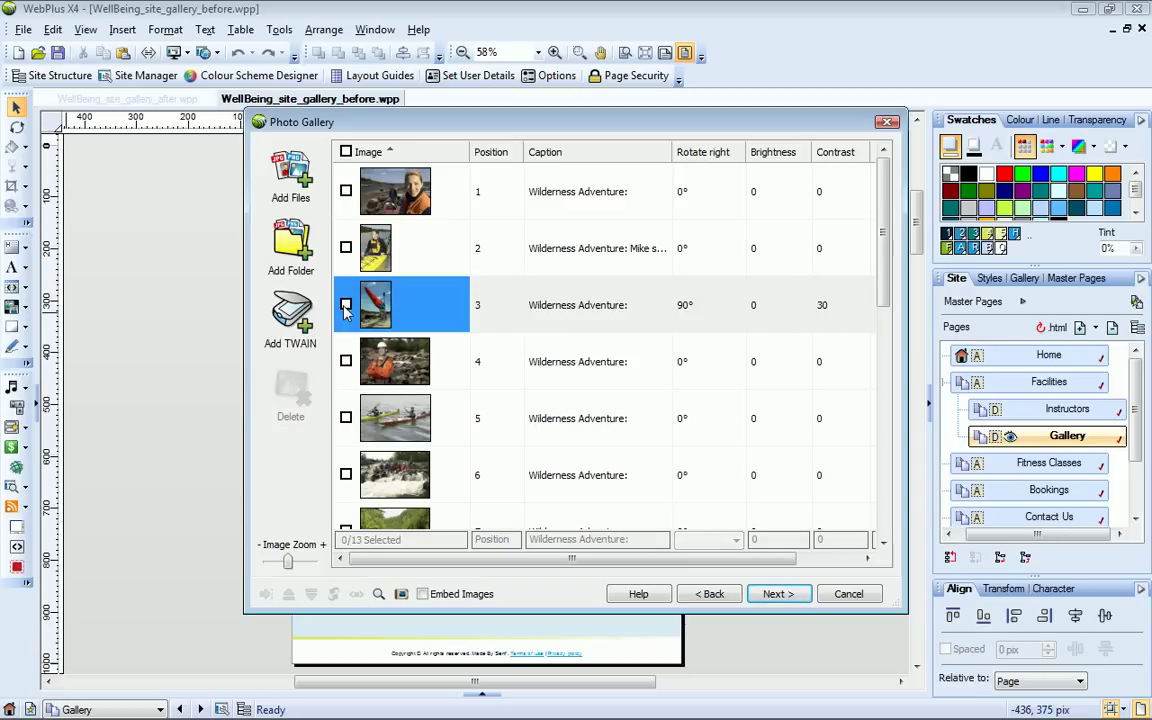
# Step: Set the contrast of the fourth and fifth photos to 20
pyautogui.click(345, 361)
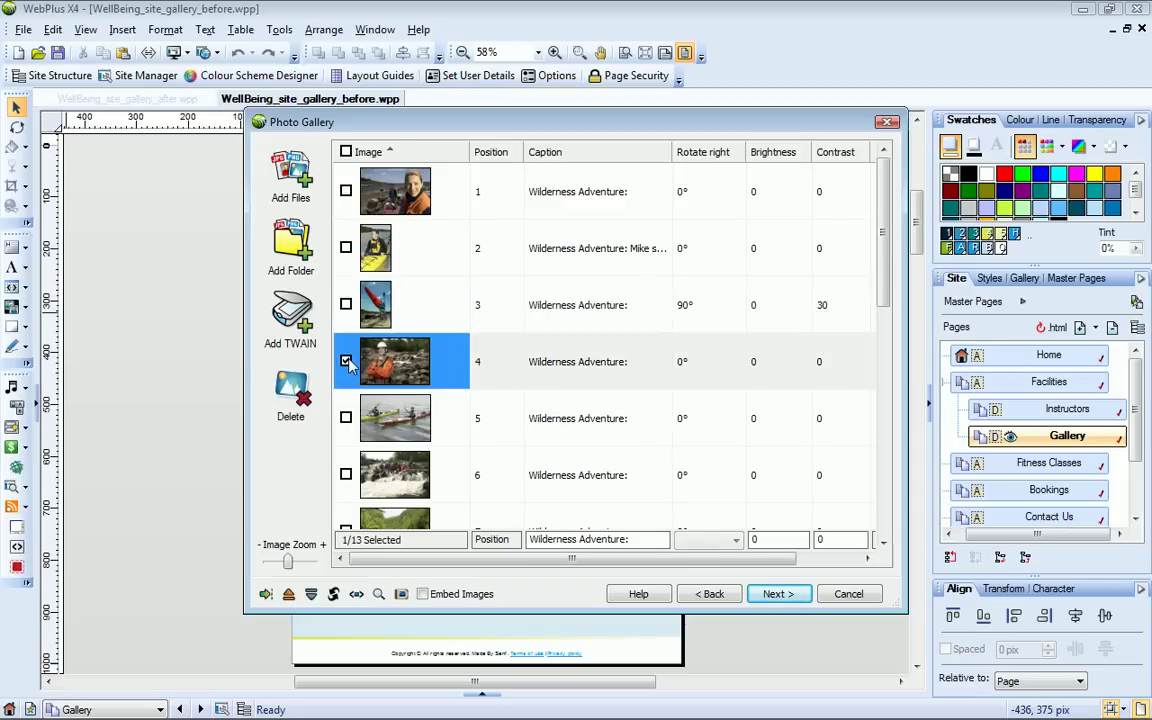
pyautogui.click(345, 418)
pyautogui.click(856, 541)
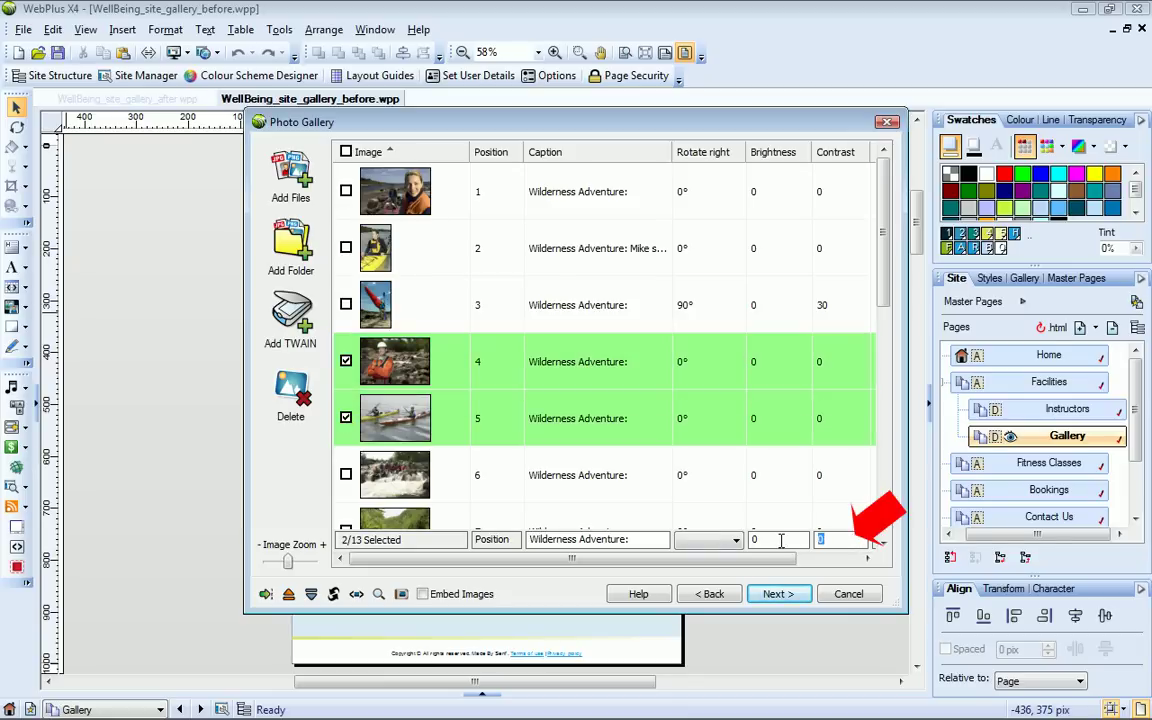
pyautogui.write('20')
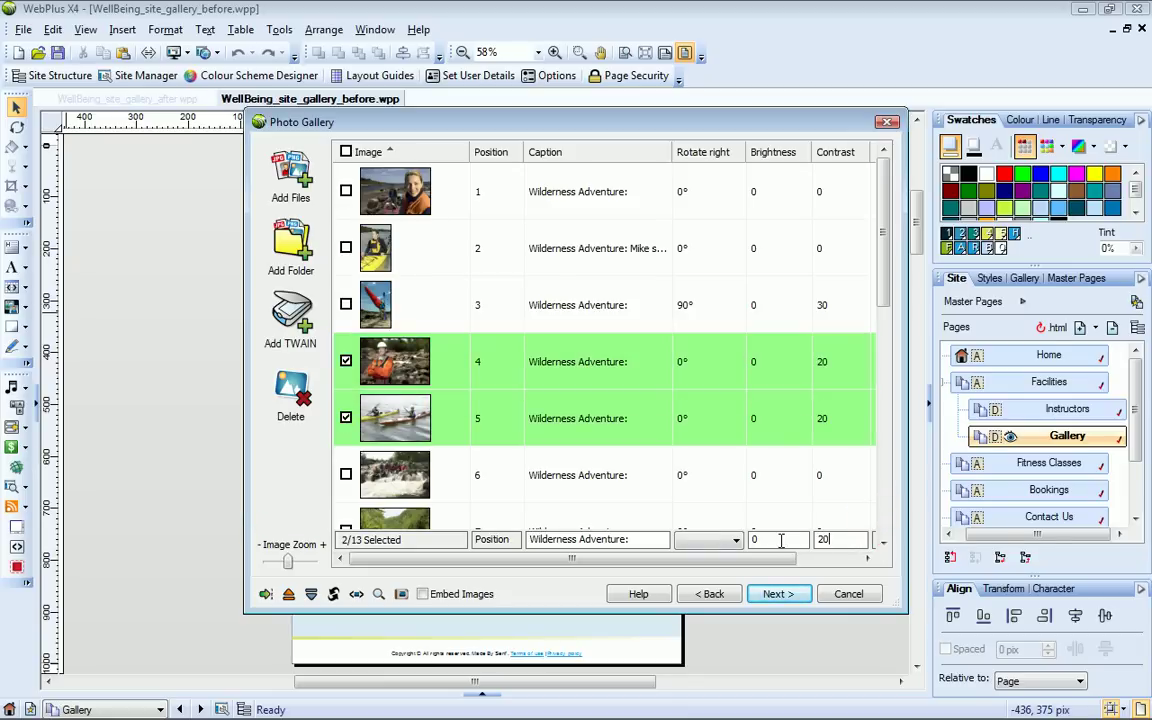
pyautogui.click(346, 361)
pyautogui.click(346, 418)
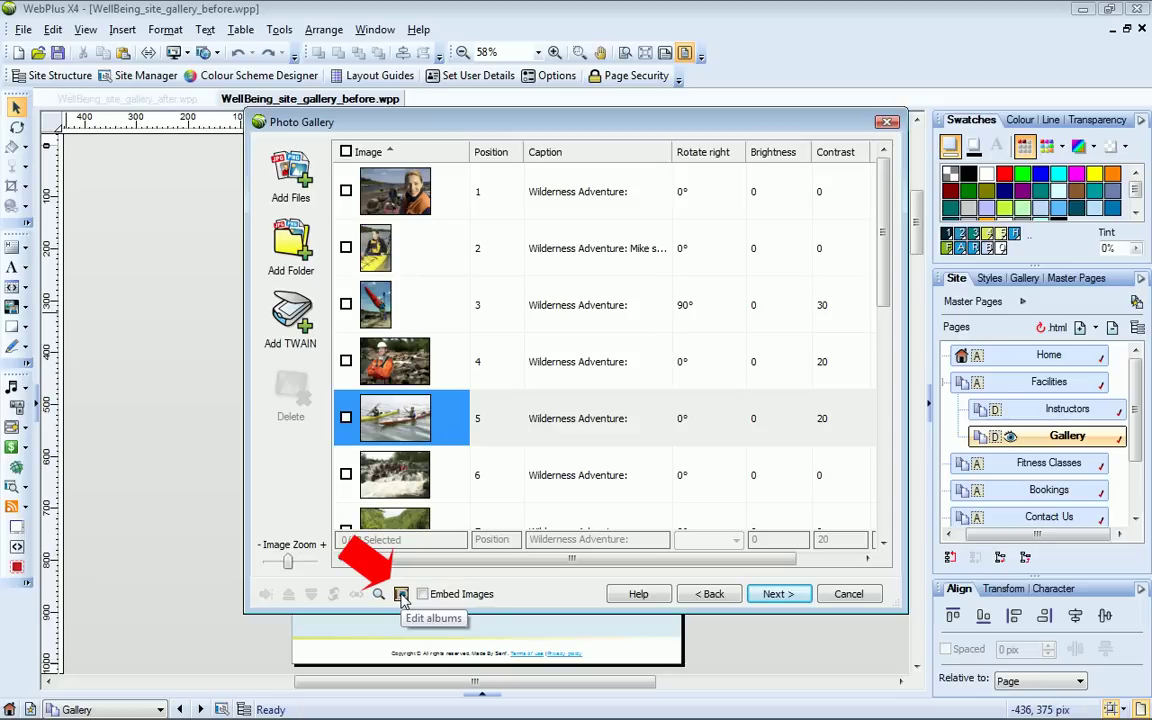
pyautogui.click(401, 595)
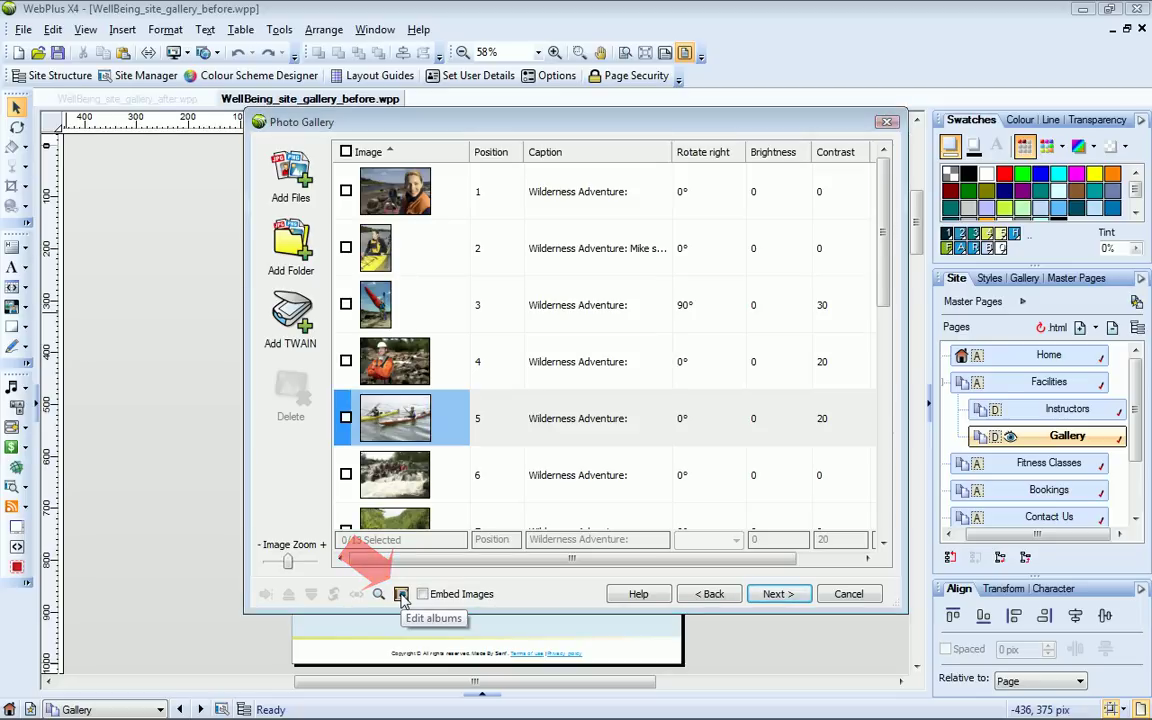
# Step: Enable albums within the gallery, set the count to 2, and title them On Land and On Water
pyautogui.click(401, 594)
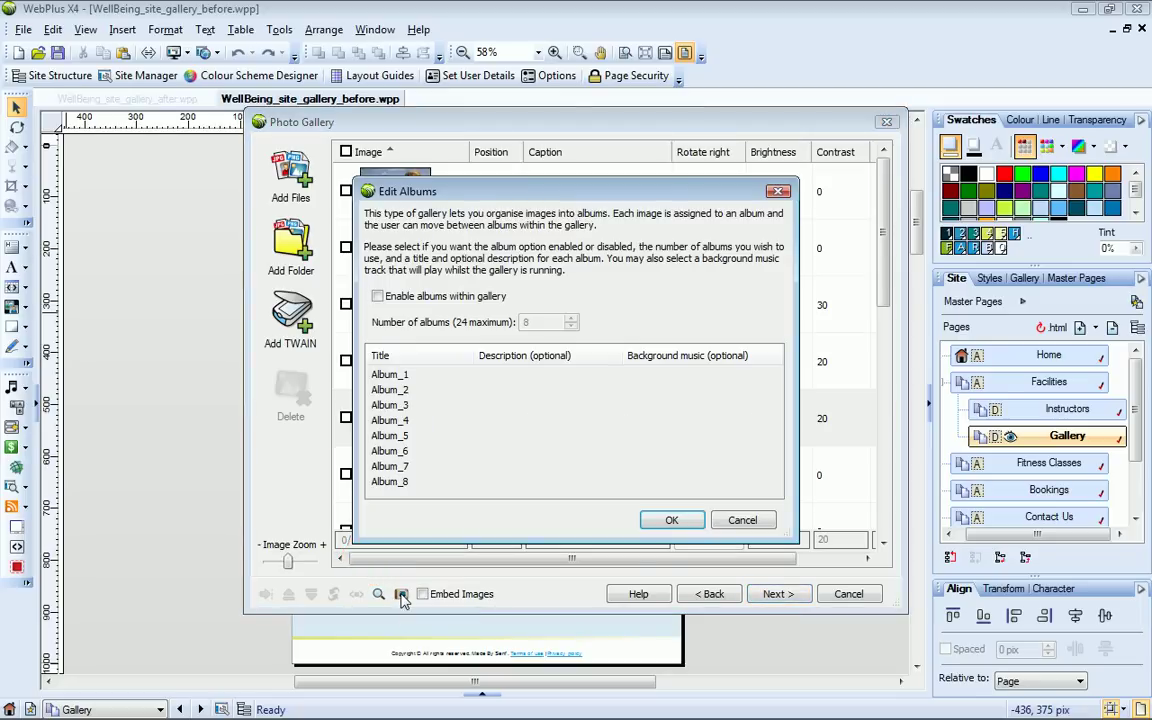
pyautogui.click(378, 297)
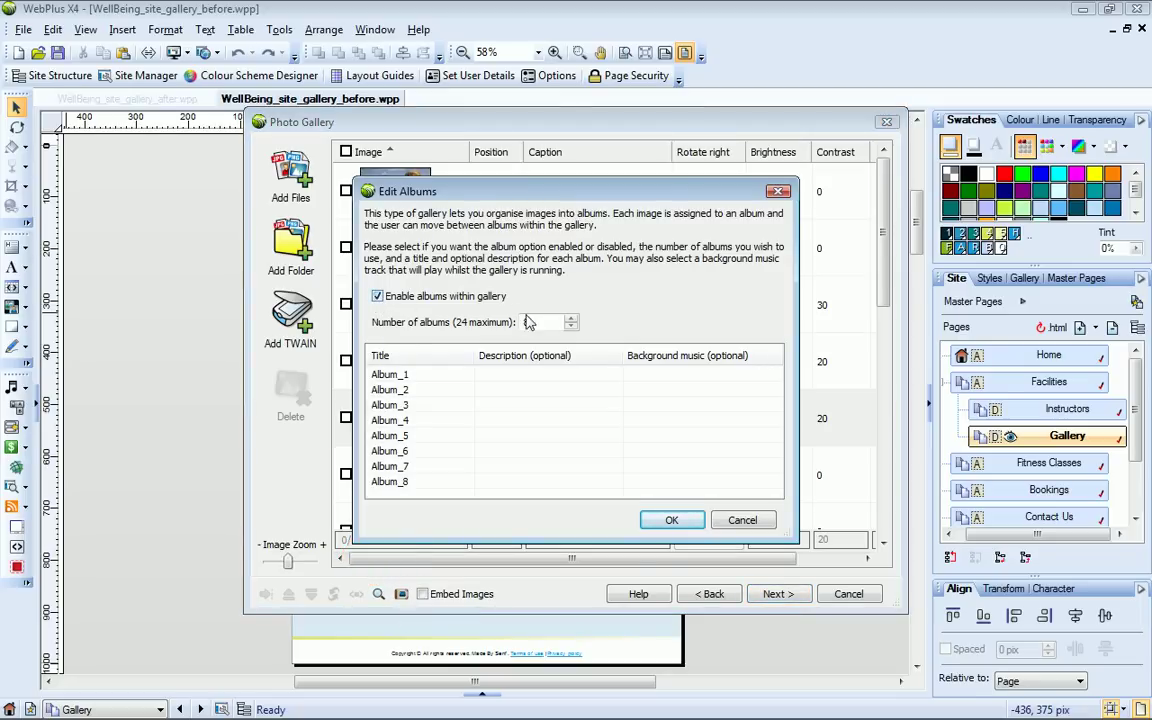
pyautogui.press('Tab')
pyautogui.write('2')
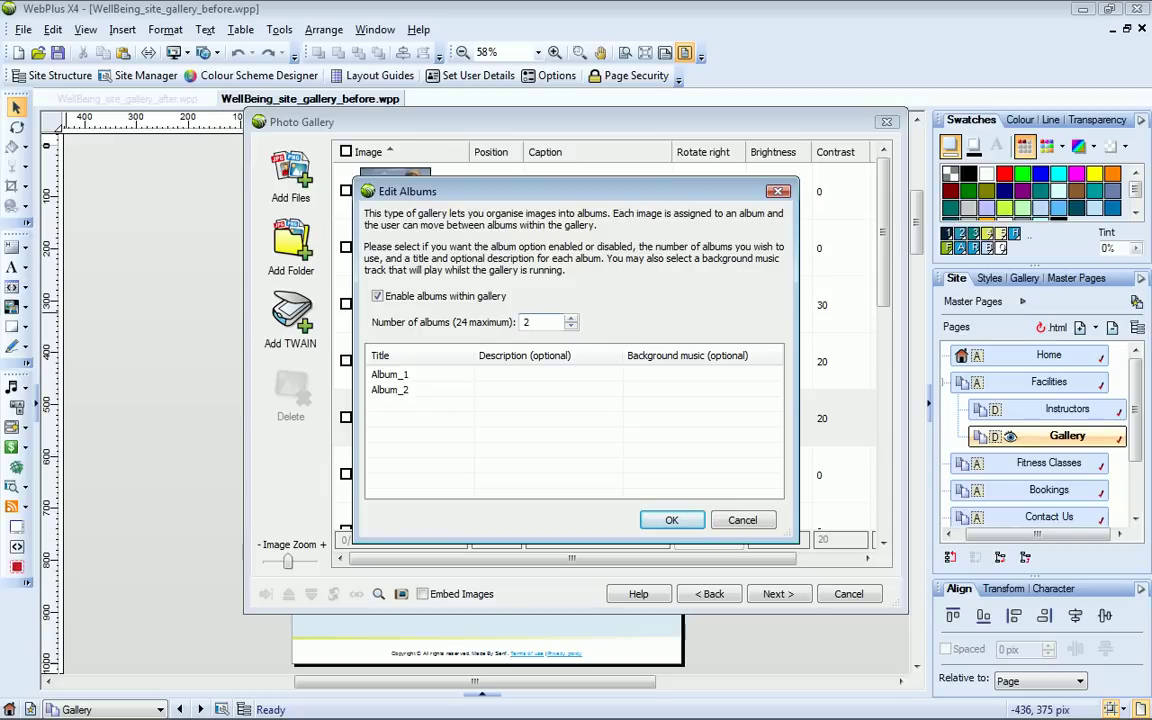
pyautogui.click(430, 376)
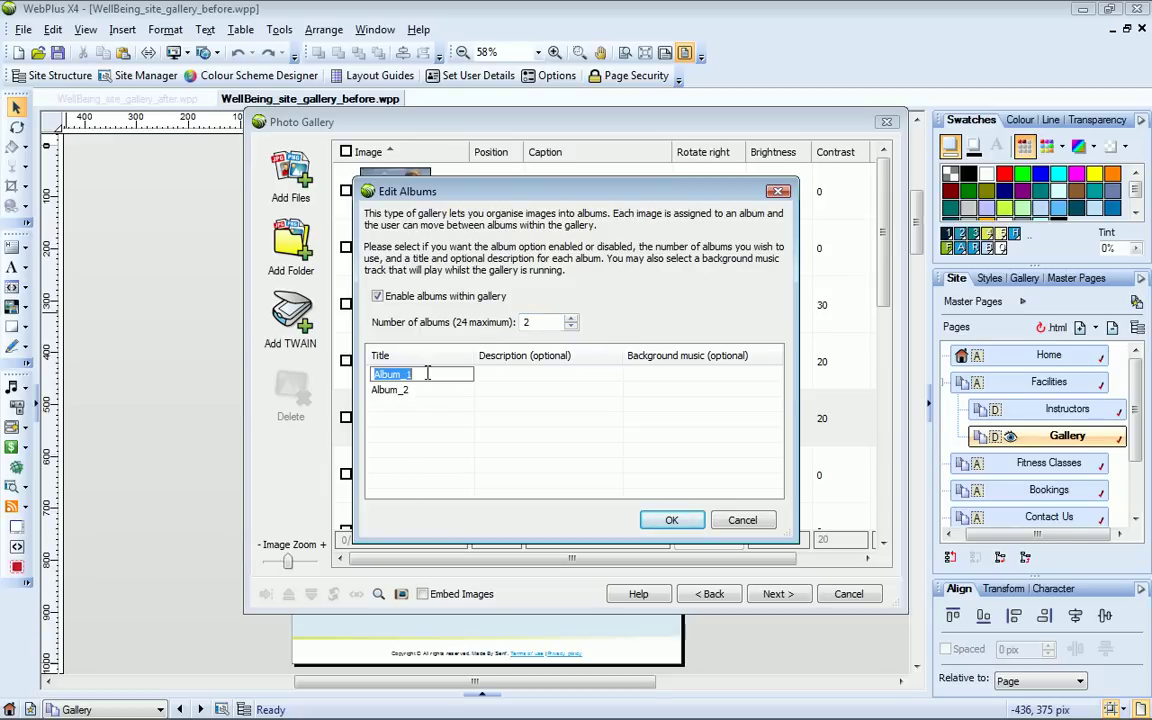
pyautogui.write('On Land')
pyautogui.click(420, 389)
pyautogui.write('O')
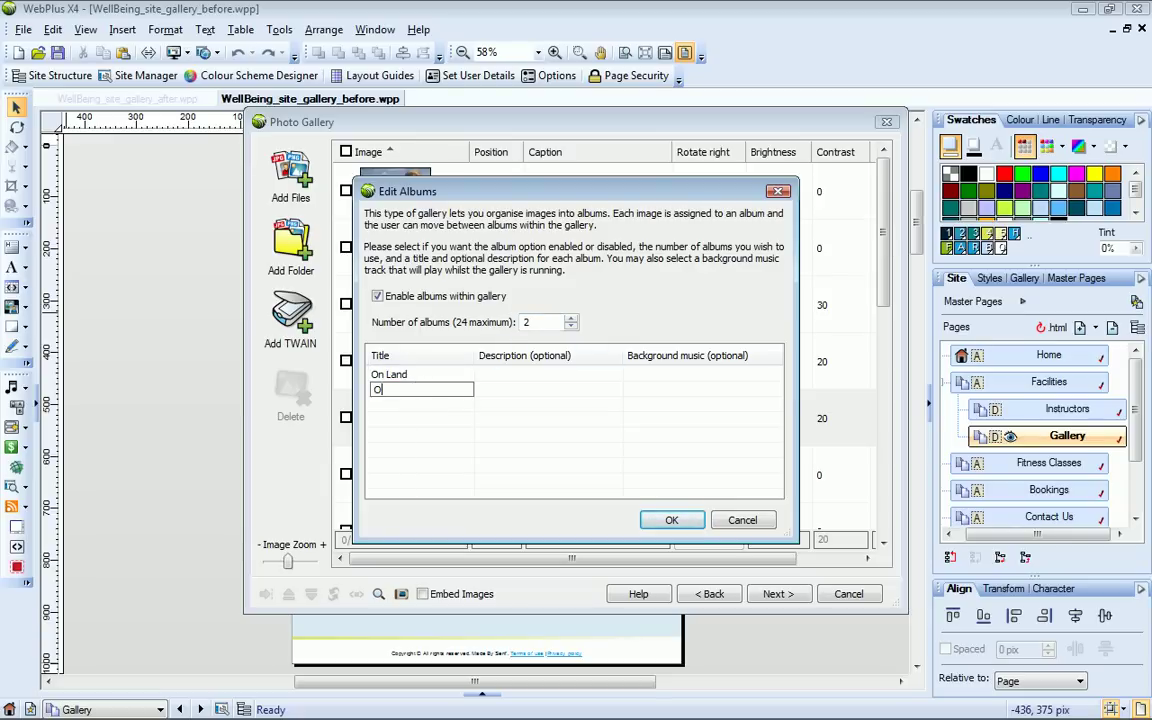
pyautogui.write('n Water')
# Step: Confirm the album settings and assign the first photo to the On Water album
pyautogui.click(670, 522)
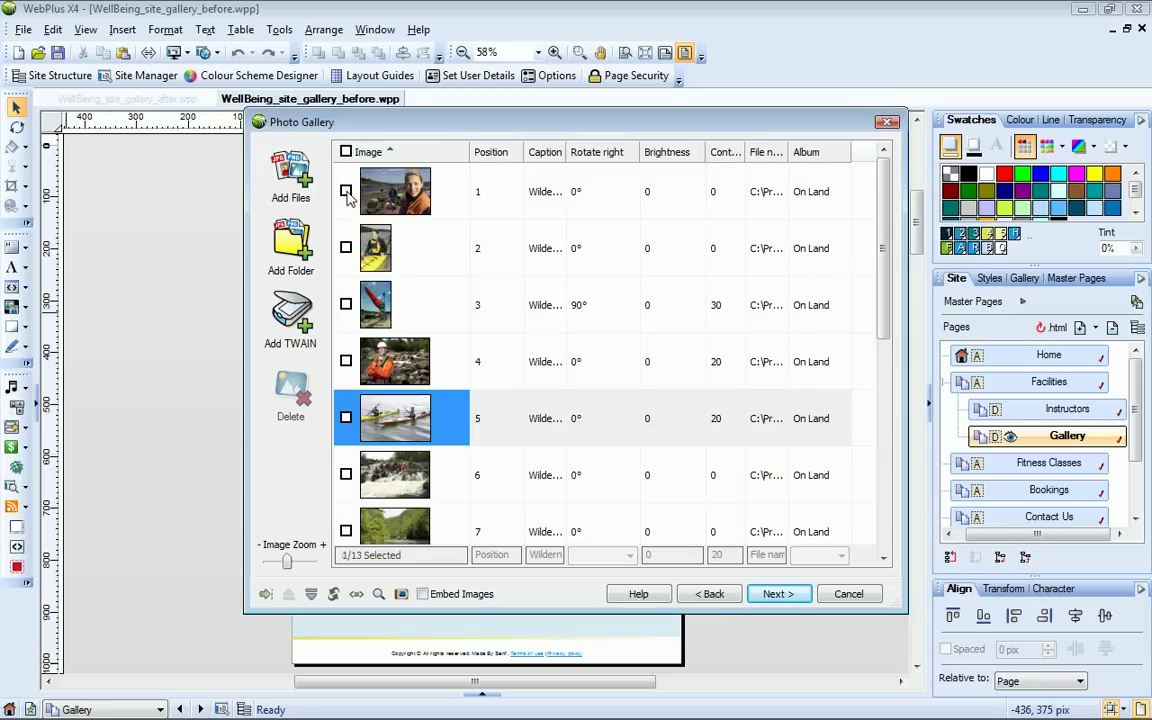
pyautogui.click(346, 191)
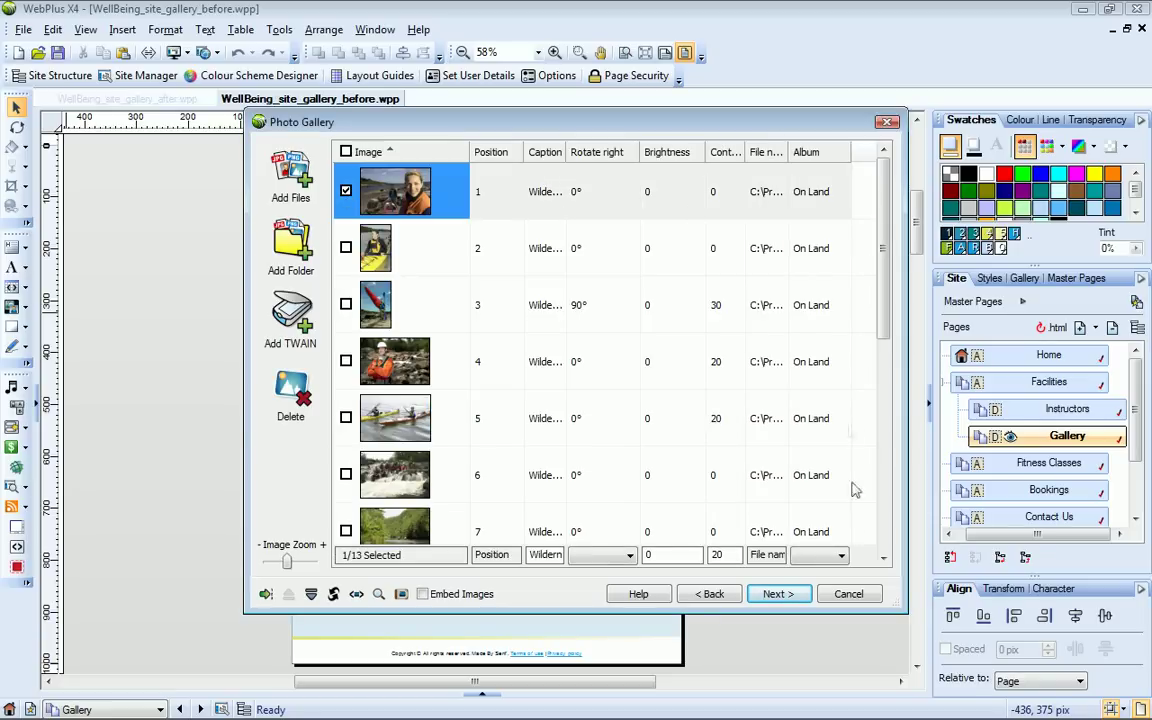
pyautogui.click(842, 557)
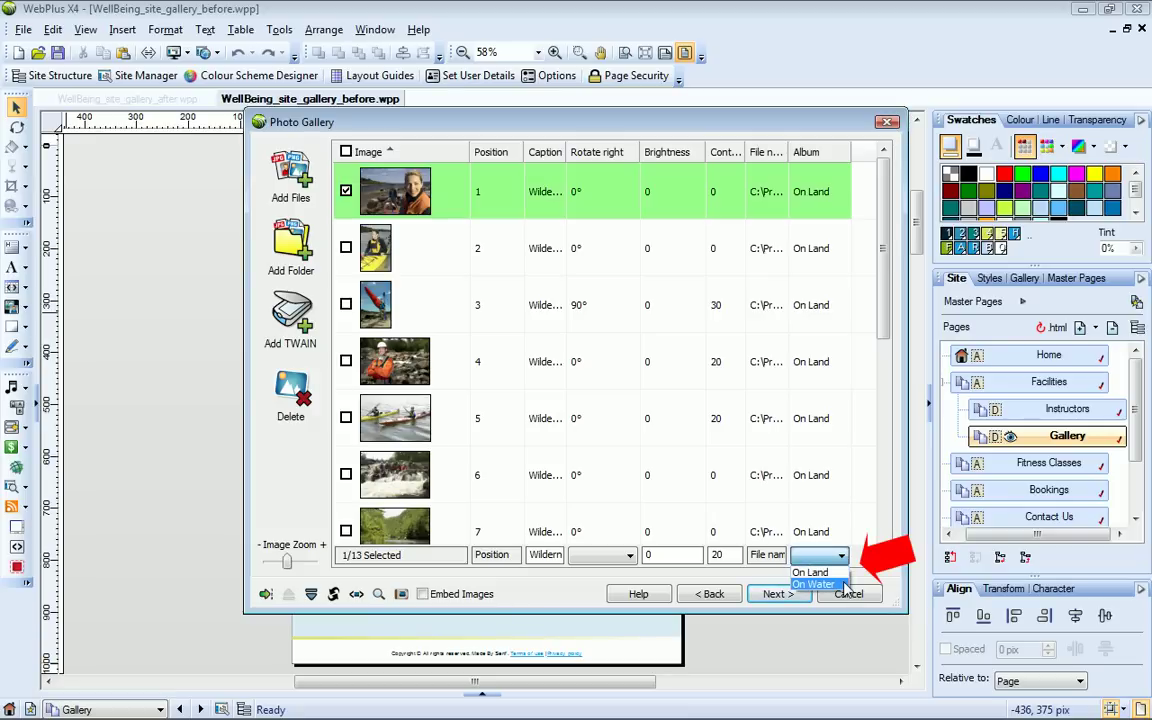
pyautogui.click(843, 585)
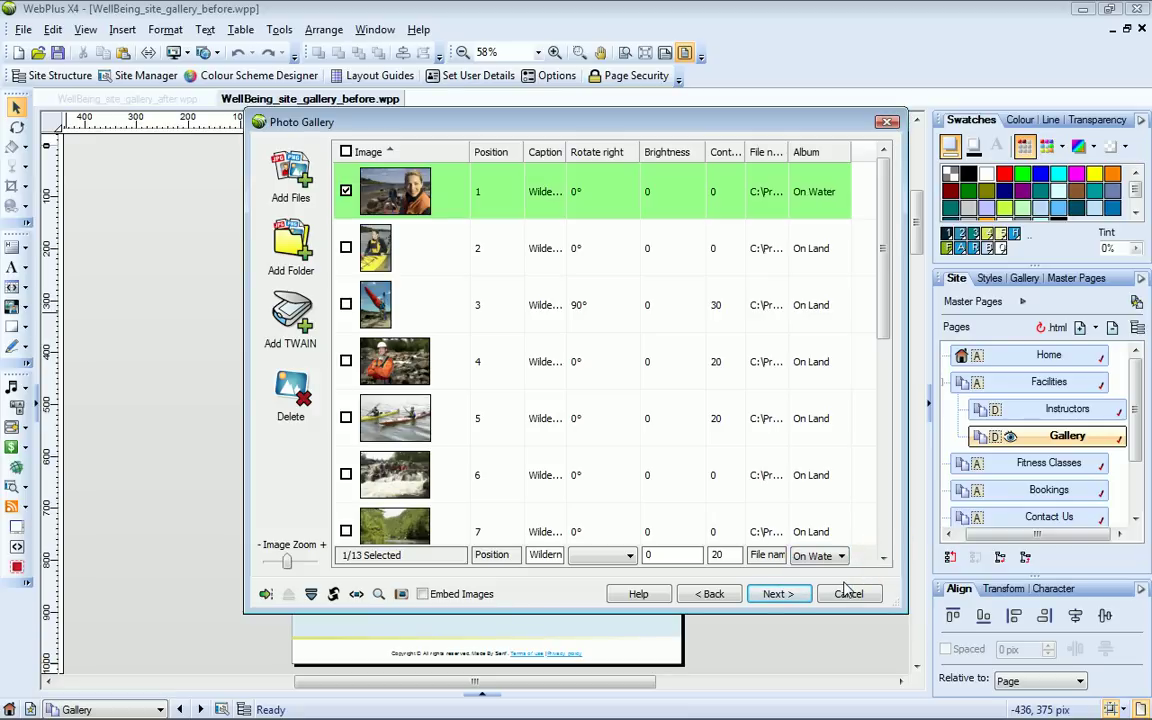
# Step: Assign photos 2–9 and 11 to the On Water album as well
pyautogui.click(346, 247)
pyautogui.click(346, 305)
pyautogui.click(346, 361)
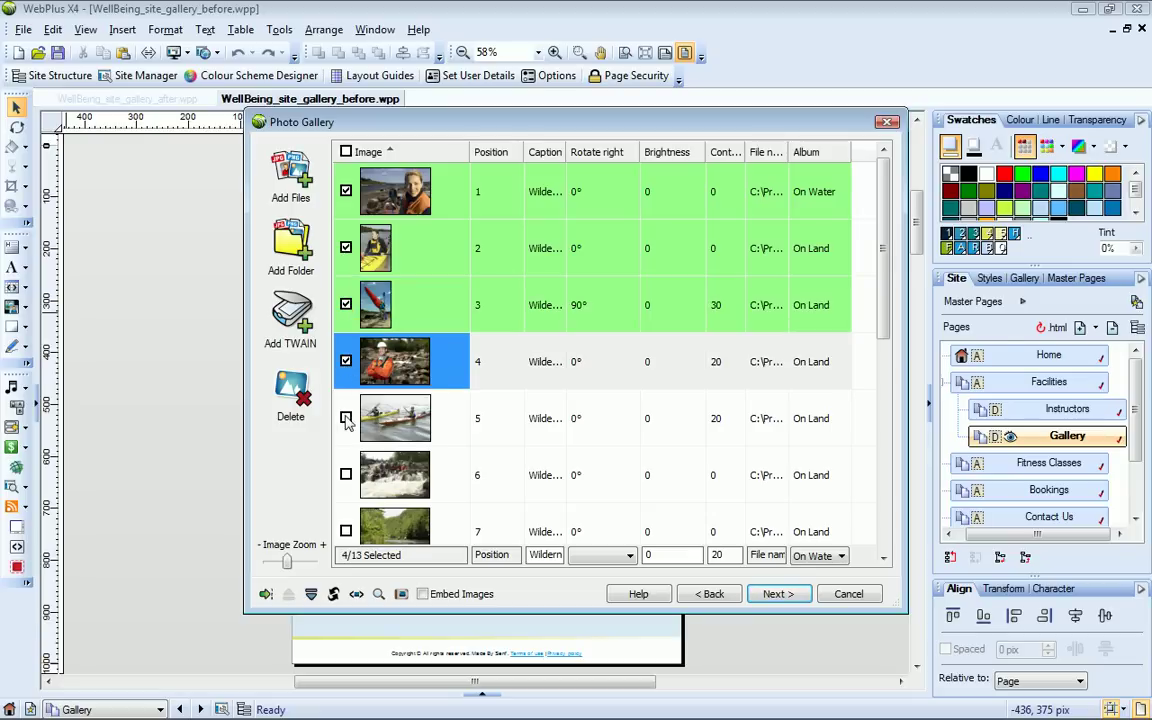
pyautogui.click(346, 418)
pyautogui.click(346, 475)
pyautogui.scroll(-1, 352, 400)
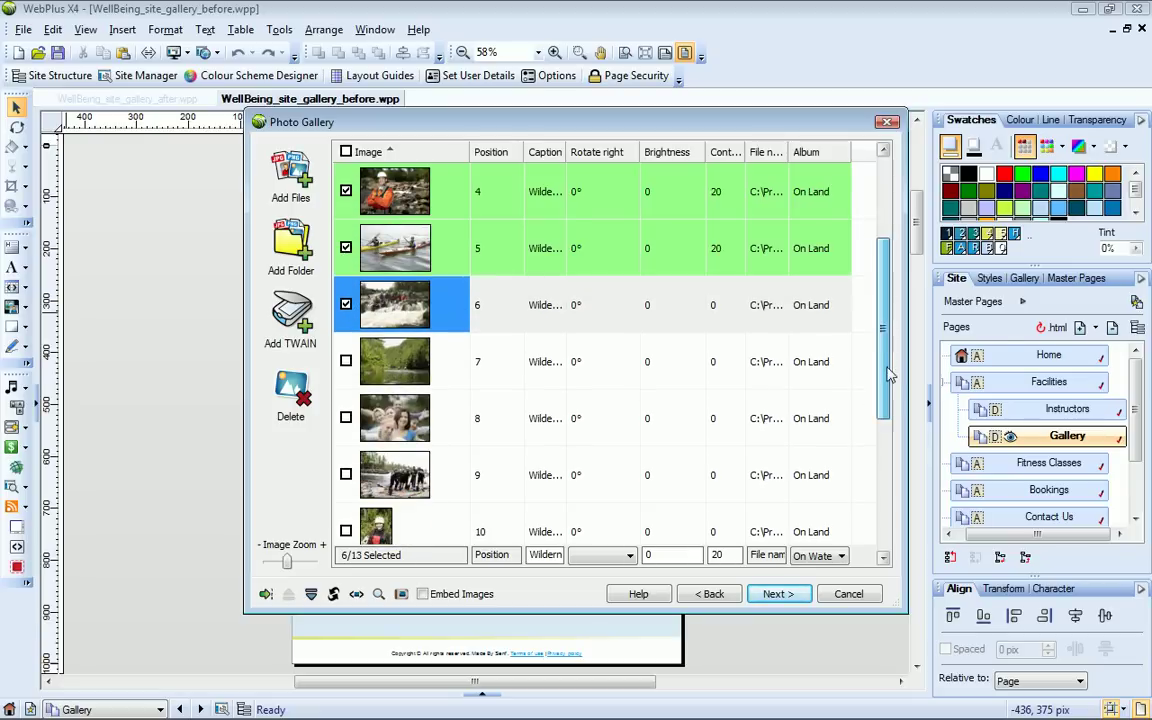
pyautogui.click(346, 361)
pyautogui.click(346, 418)
pyautogui.click(346, 475)
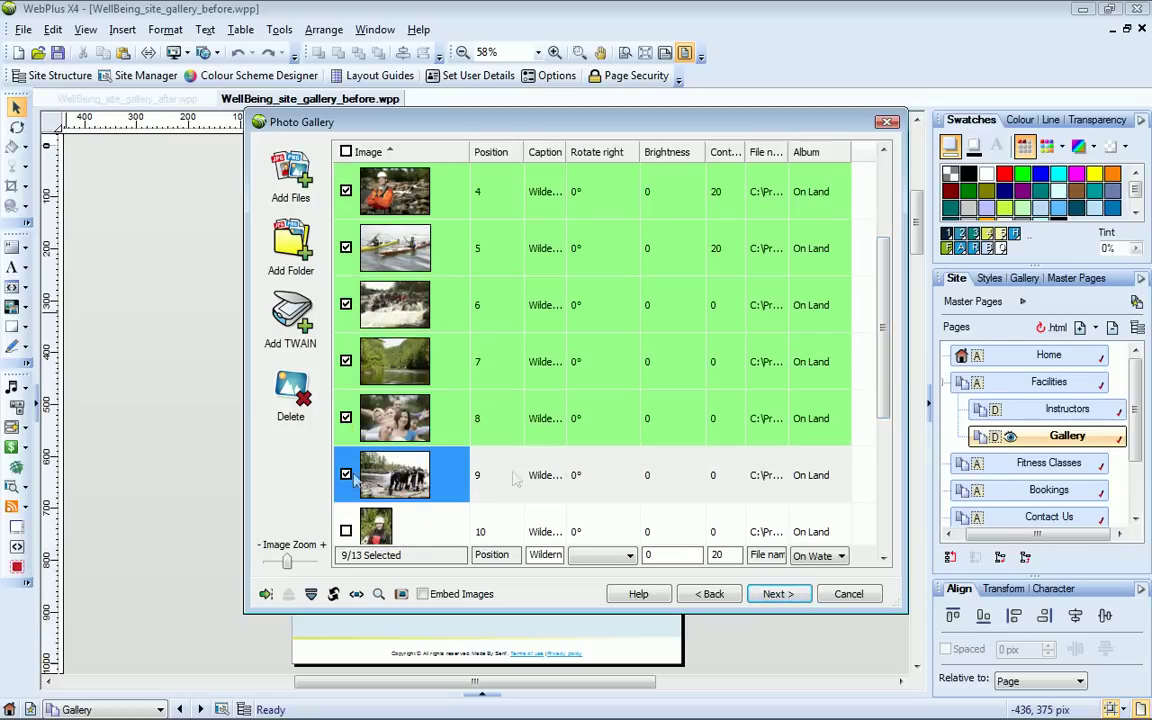
pyautogui.scroll(-1, 886, 372)
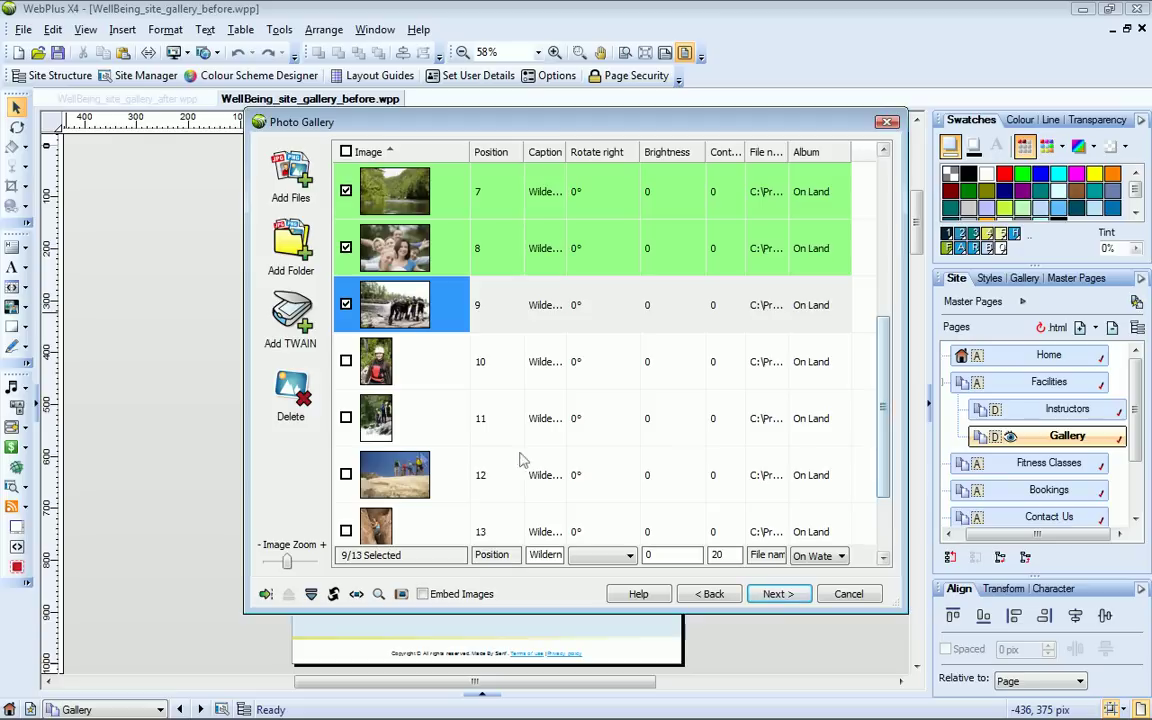
pyautogui.click(346, 418)
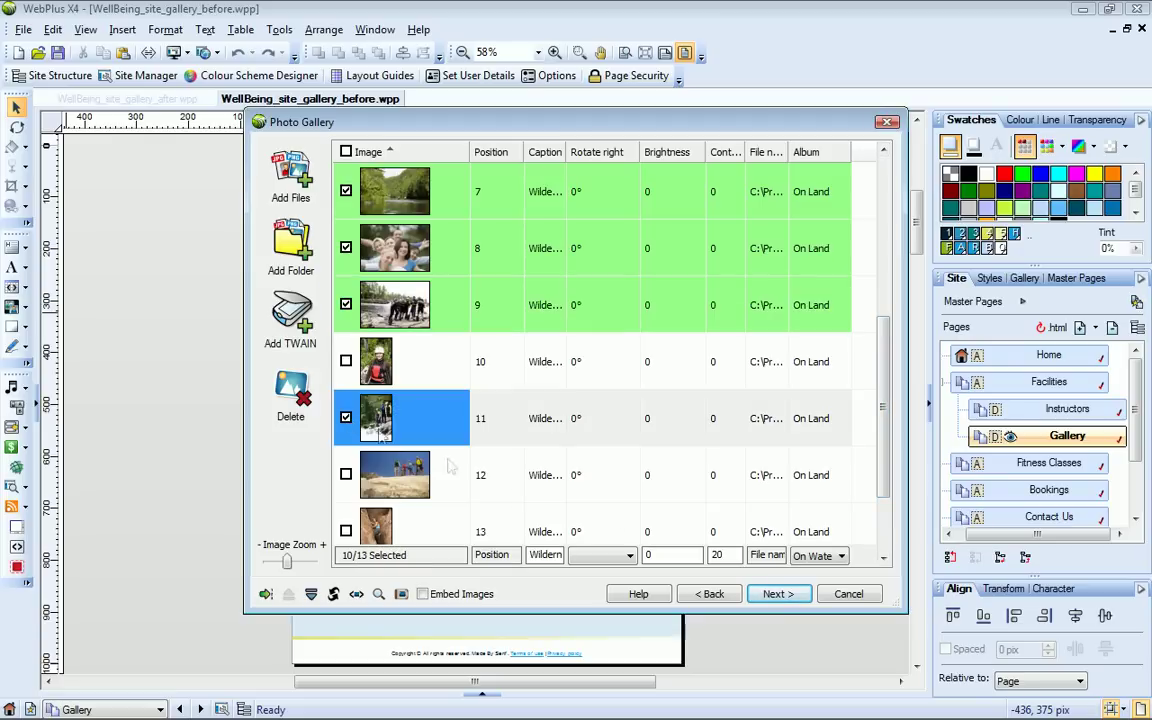
pyautogui.click(842, 557)
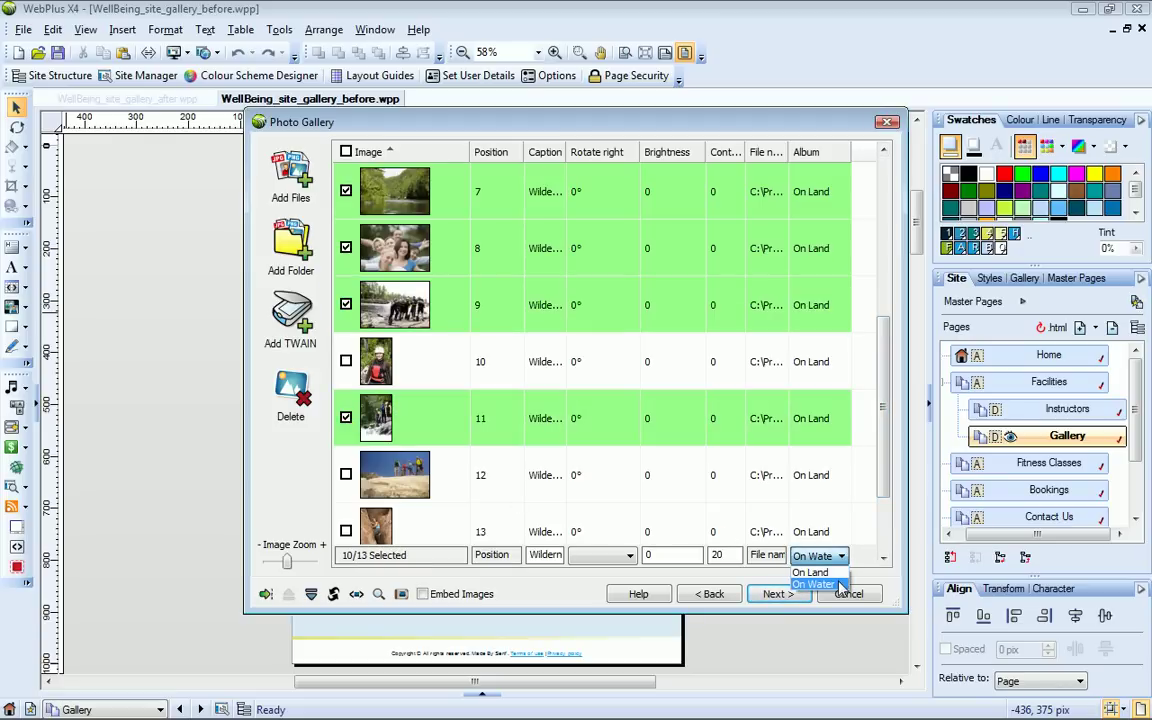
pyautogui.click(840, 585)
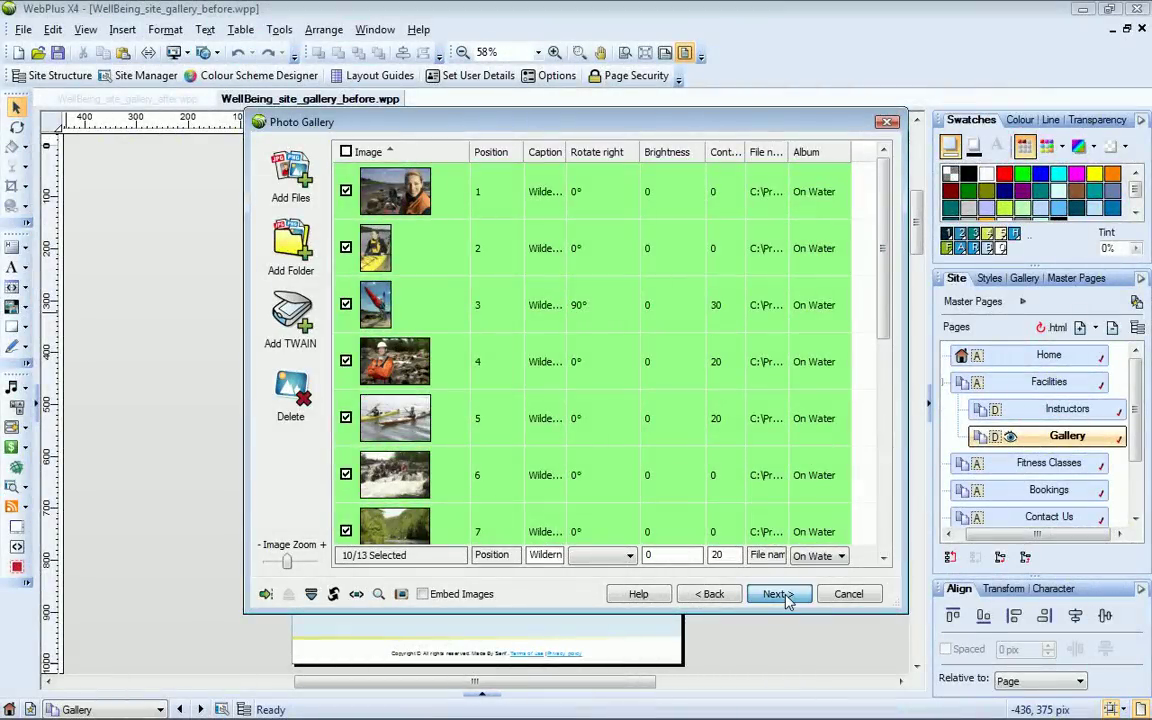
# Step: Compare gallery styles and choose the sixth, brown-themed style
pyautogui.click(778, 594)
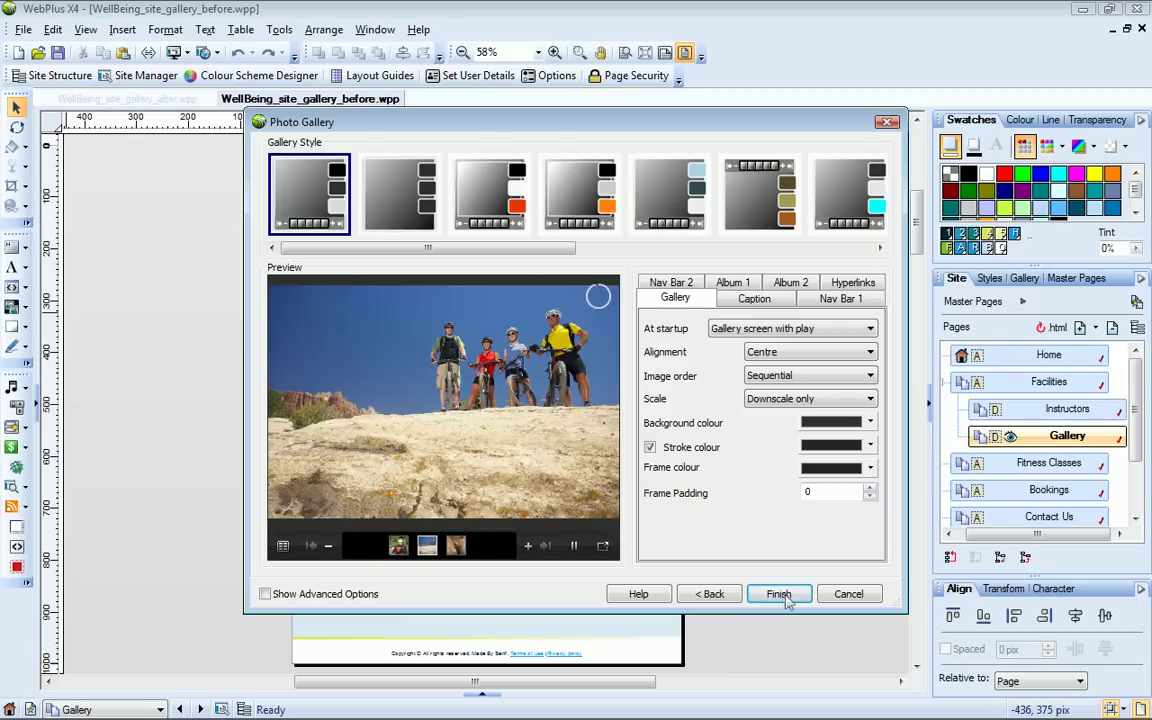
pyautogui.click(403, 212)
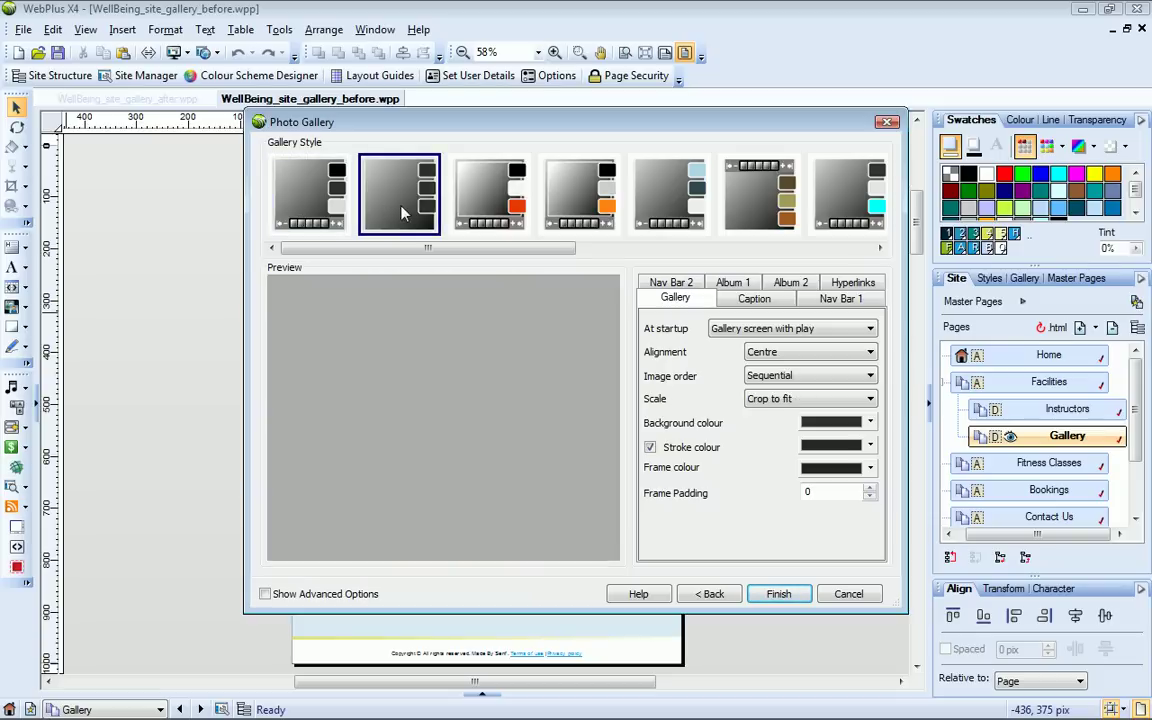
pyautogui.click(576, 208)
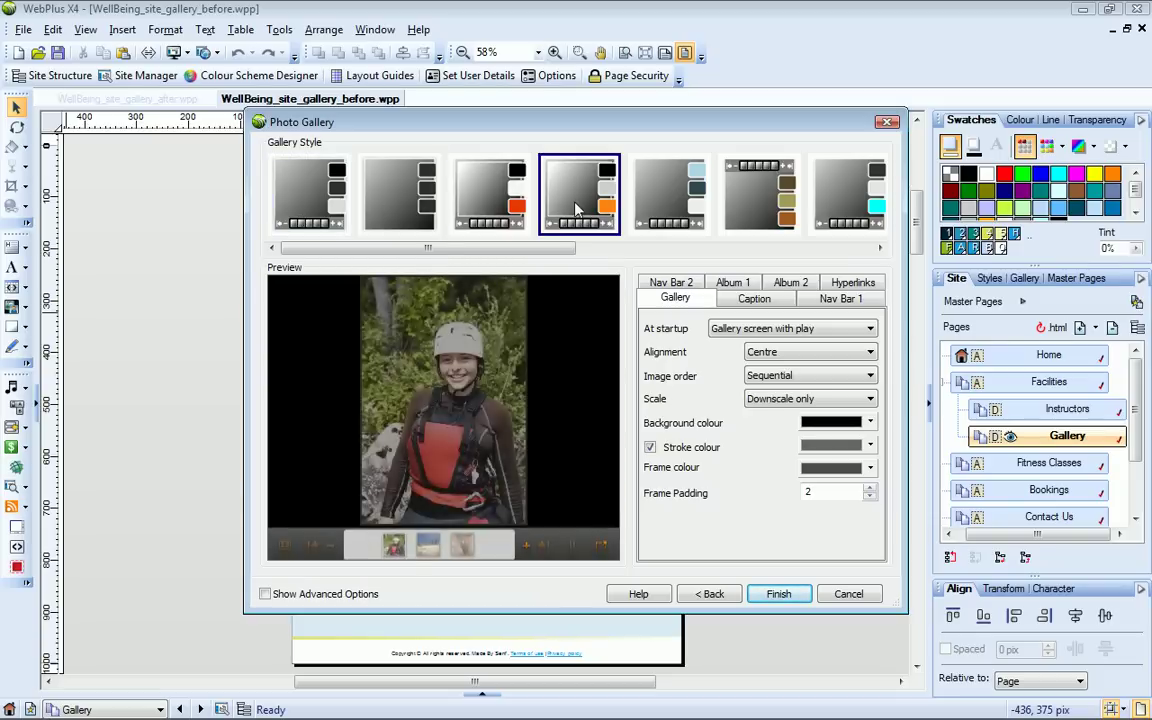
pyautogui.click(755, 210)
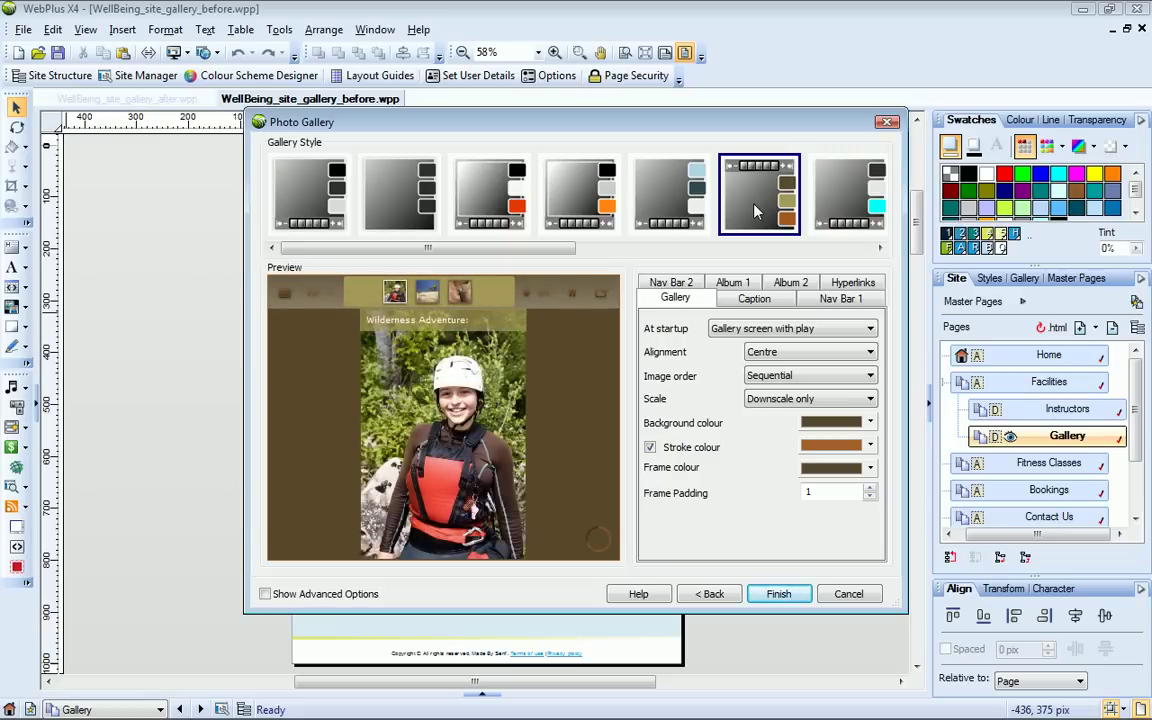
# Step: Set the gallery background light yellow, stroke yellow-green and frame light yellow
pyautogui.click(870, 422)
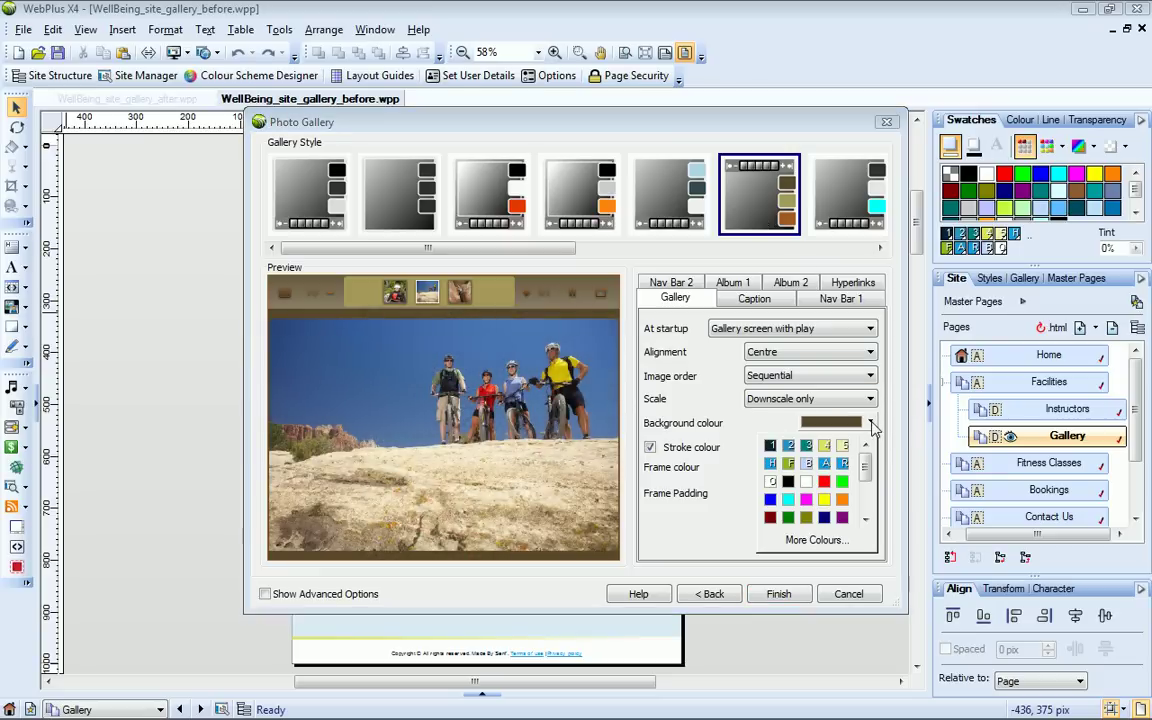
pyautogui.click(848, 450)
pyautogui.click(870, 446)
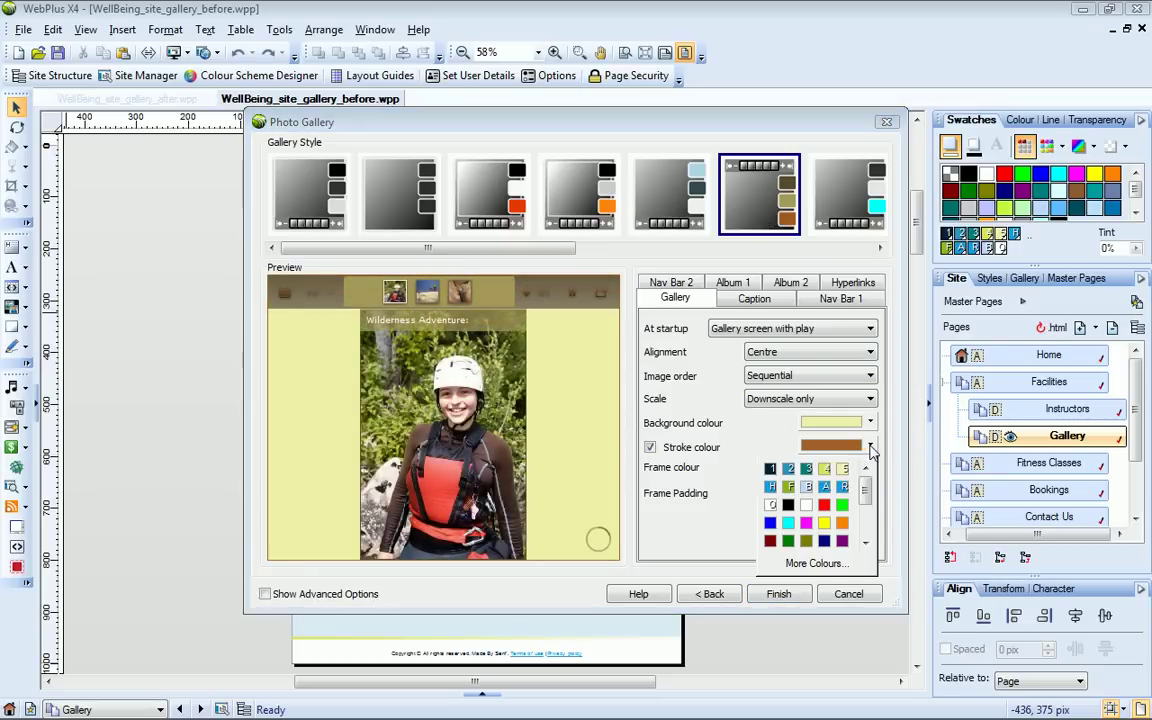
pyautogui.click(826, 470)
pyautogui.click(870, 467)
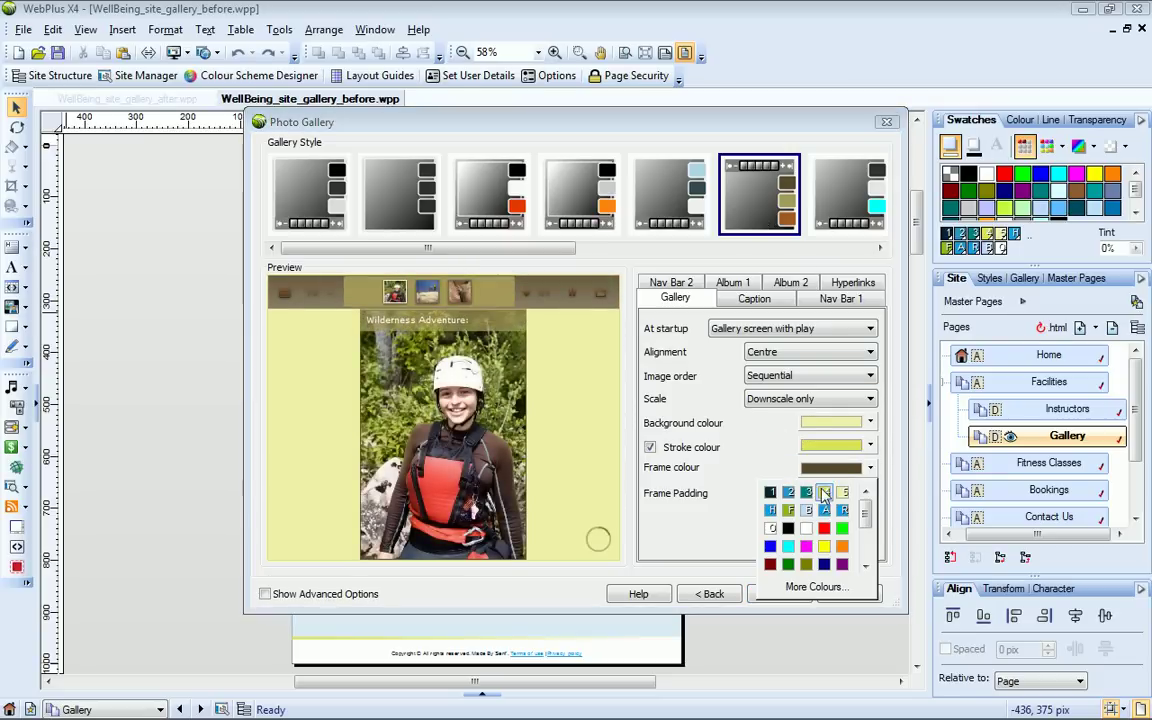
pyautogui.click(828, 490)
# Step: Place captions at the bottom with a light blue caption background
pyautogui.click(766, 302)
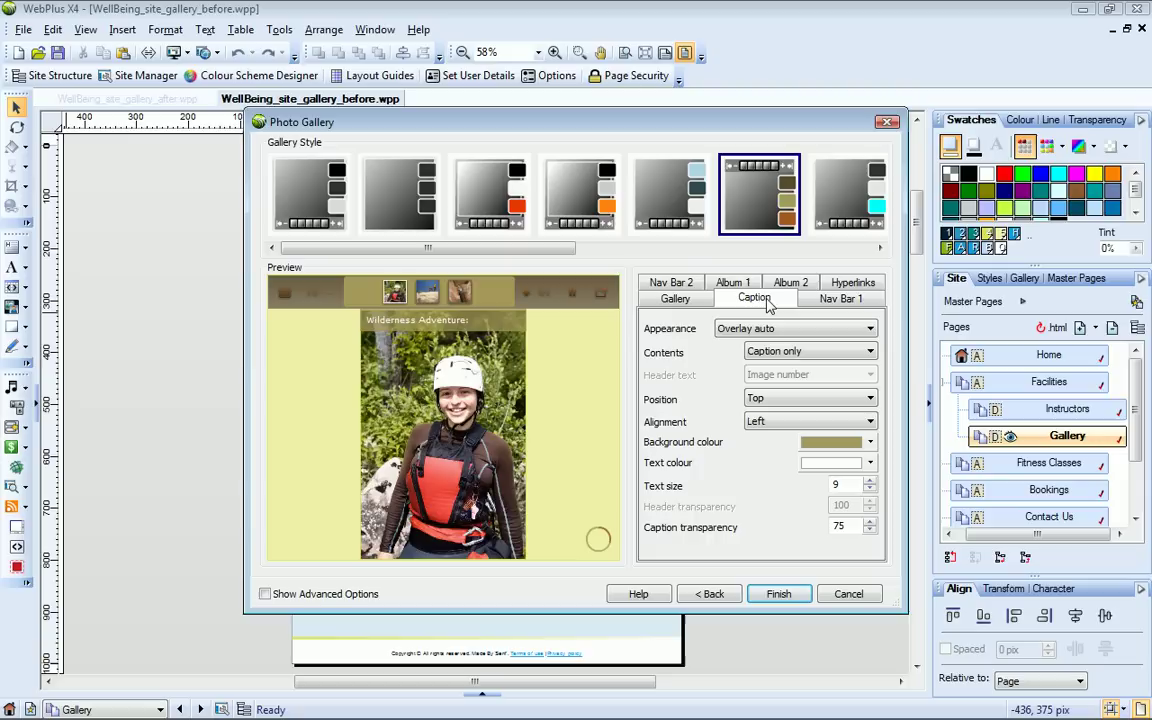
pyautogui.click(868, 398)
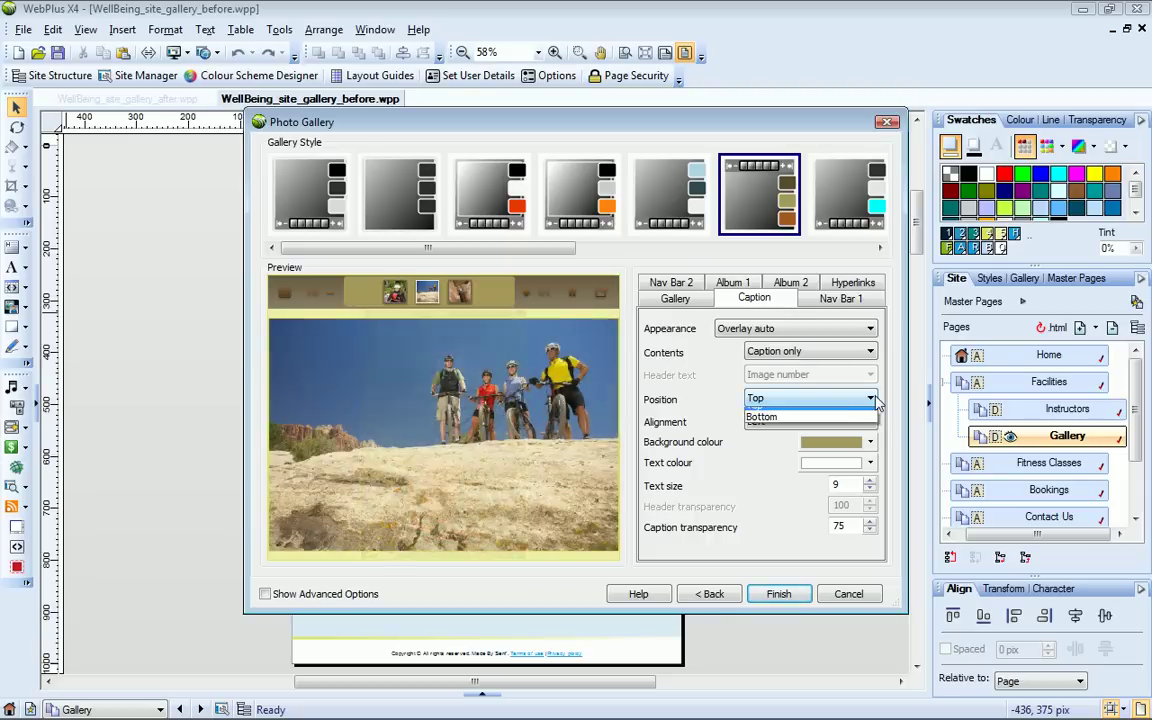
pyautogui.click(866, 414)
pyautogui.click(869, 442)
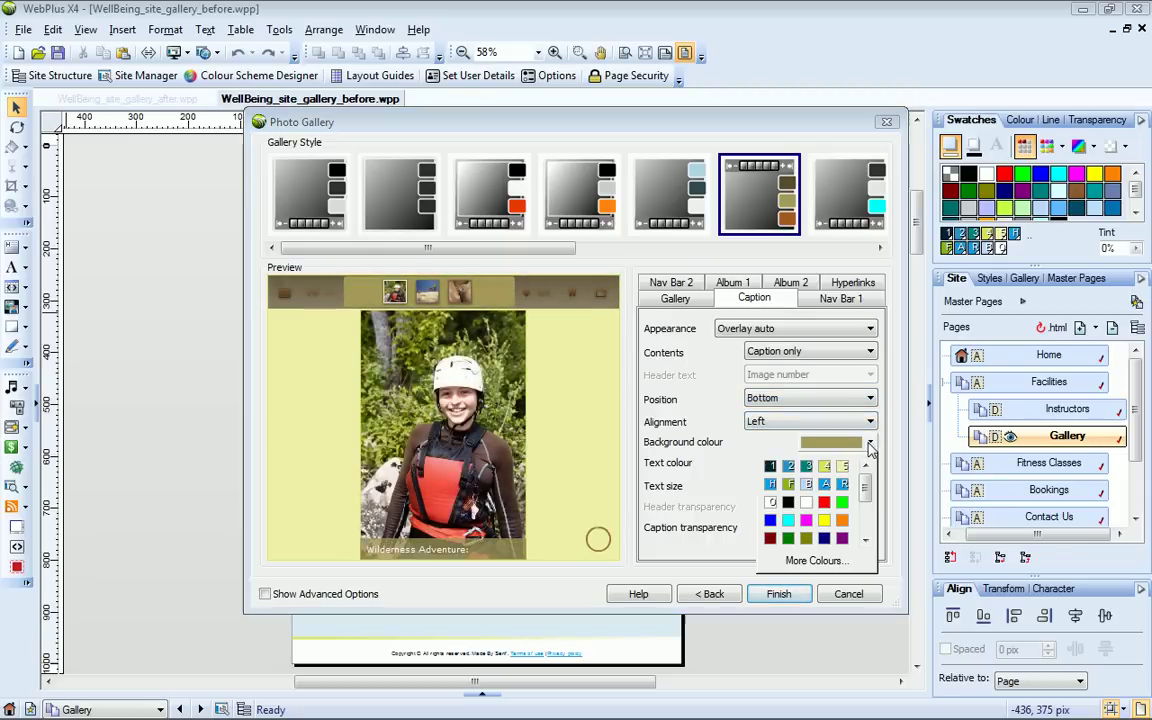
pyautogui.click(810, 486)
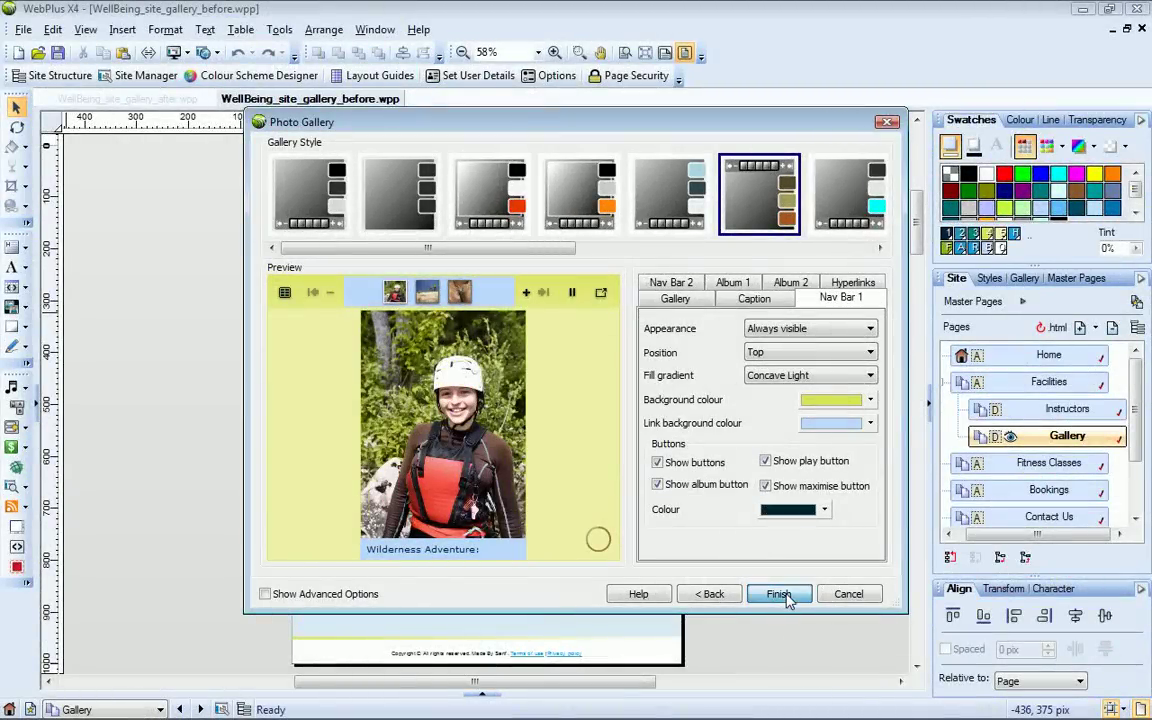
# Step: Finish the gallery setup, drop it onto the yellow panel, then nudge and shrink it to fit inside
pyautogui.click(779, 594)
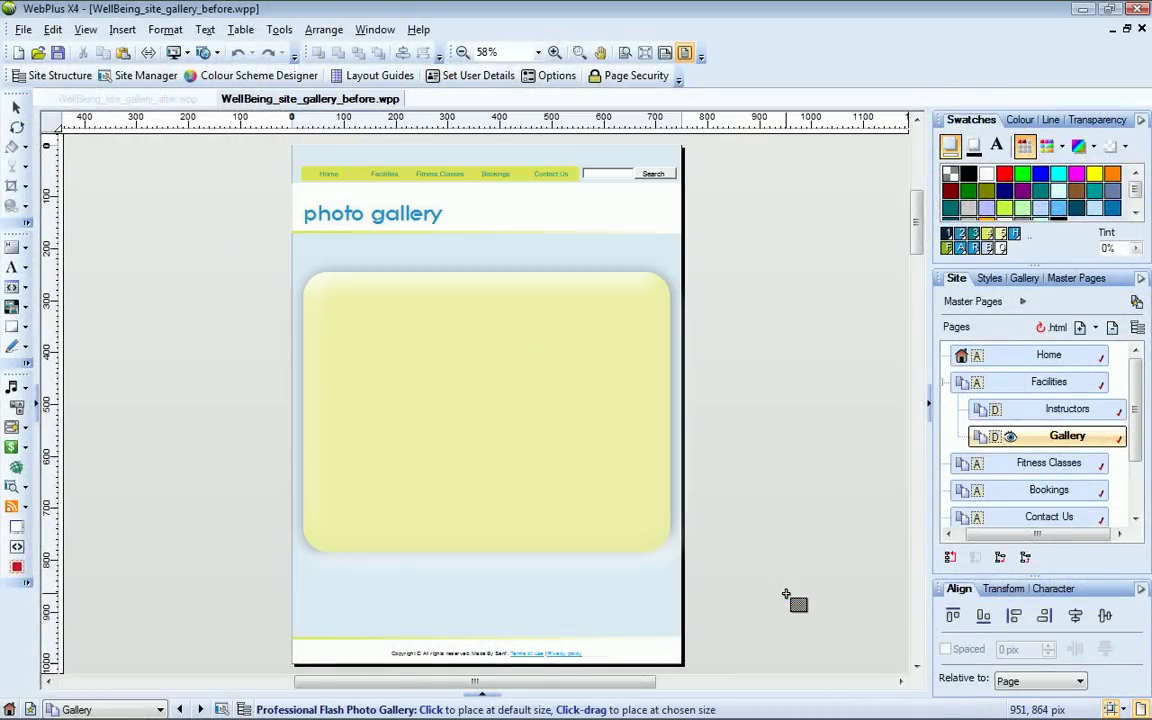
pyautogui.click(336, 302)
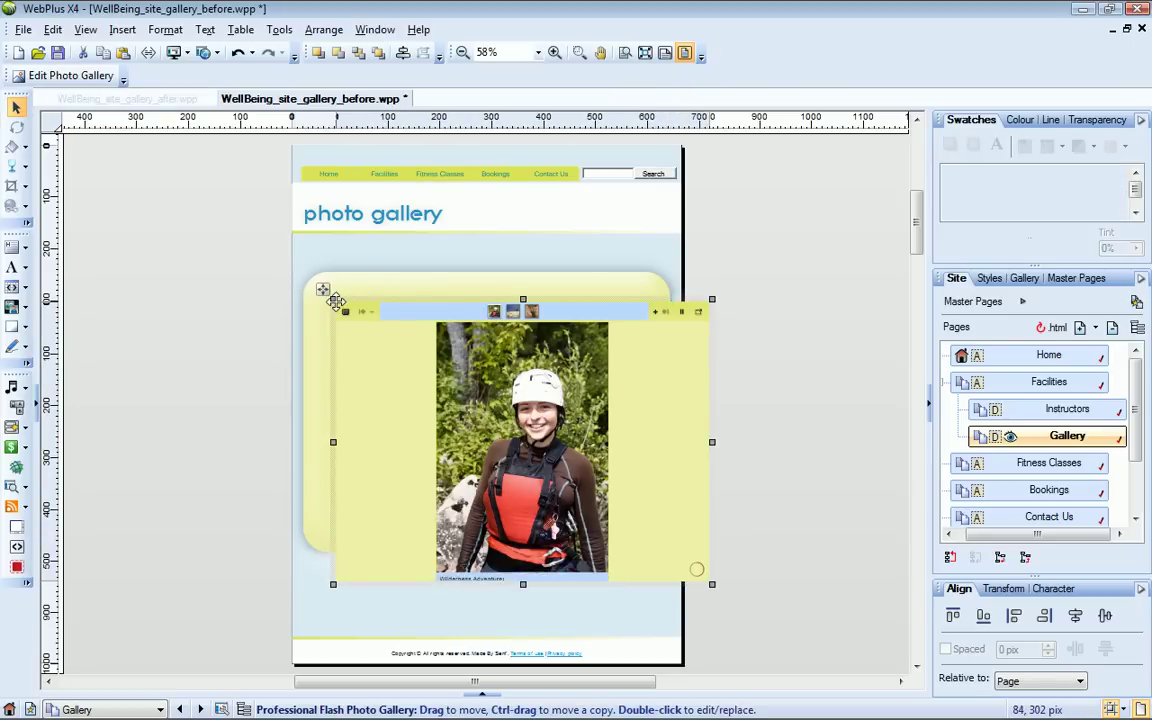
pyautogui.moveTo(385, 357); pyautogui.dragTo(371, 346)
pyautogui.moveTo(698, 571); pyautogui.dragTo(652, 538)
pyautogui.click(764, 537)
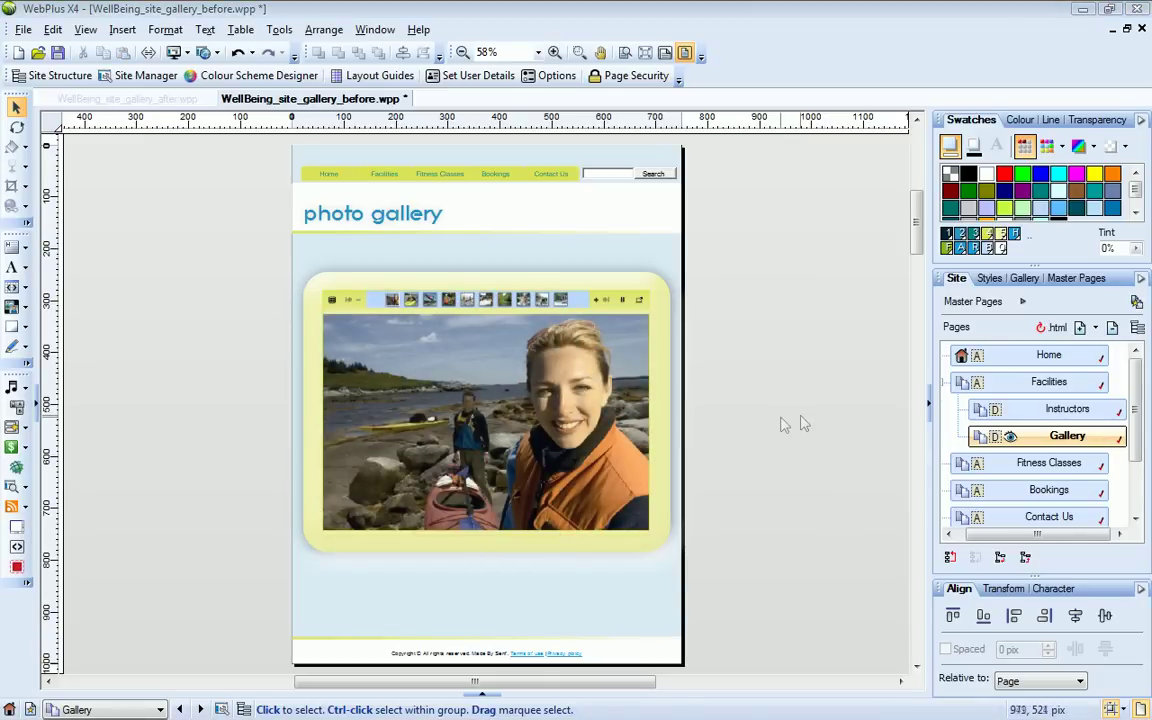
# Step: Reopen and dismiss the gallery settings unchanged, then preview the whole site in Internet Explorer
pyautogui.doubleClick(493, 370)
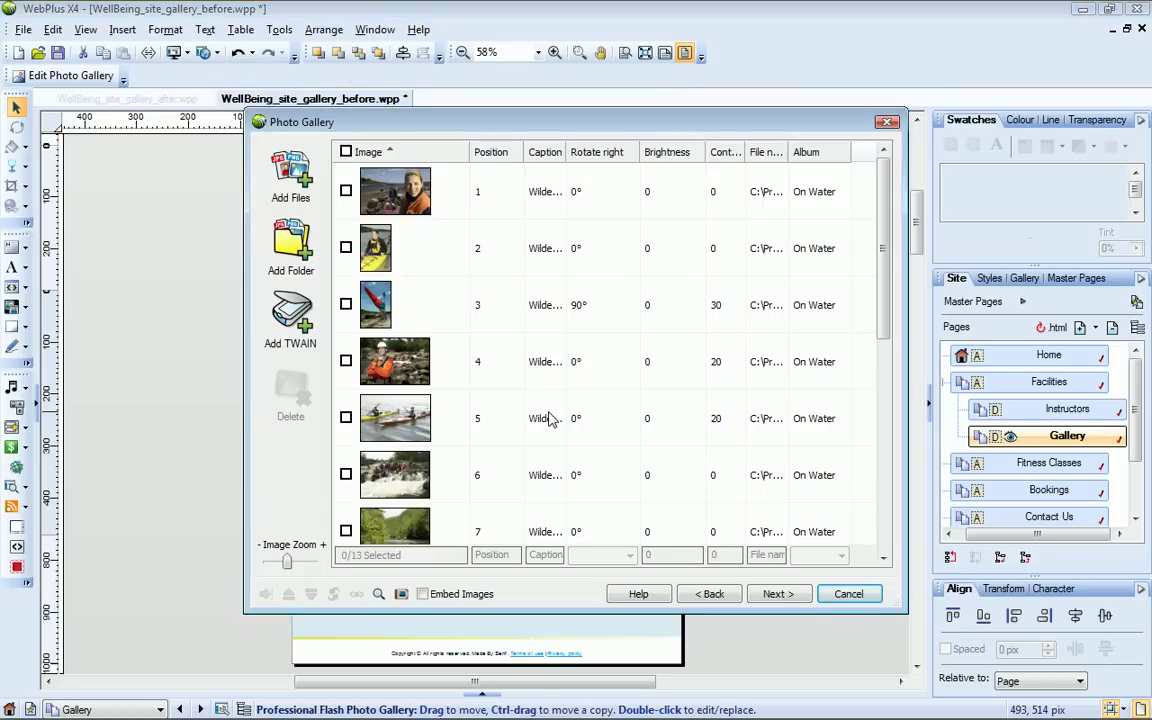
pyautogui.press('Escape')
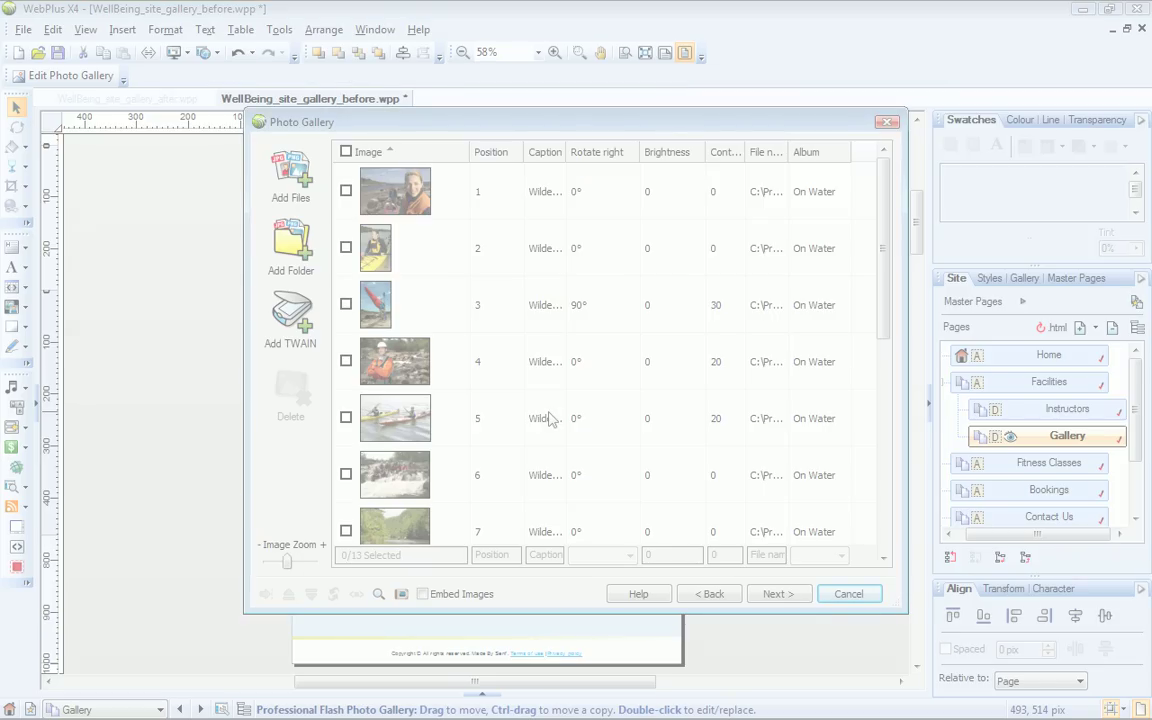
pyautogui.click(172, 52)
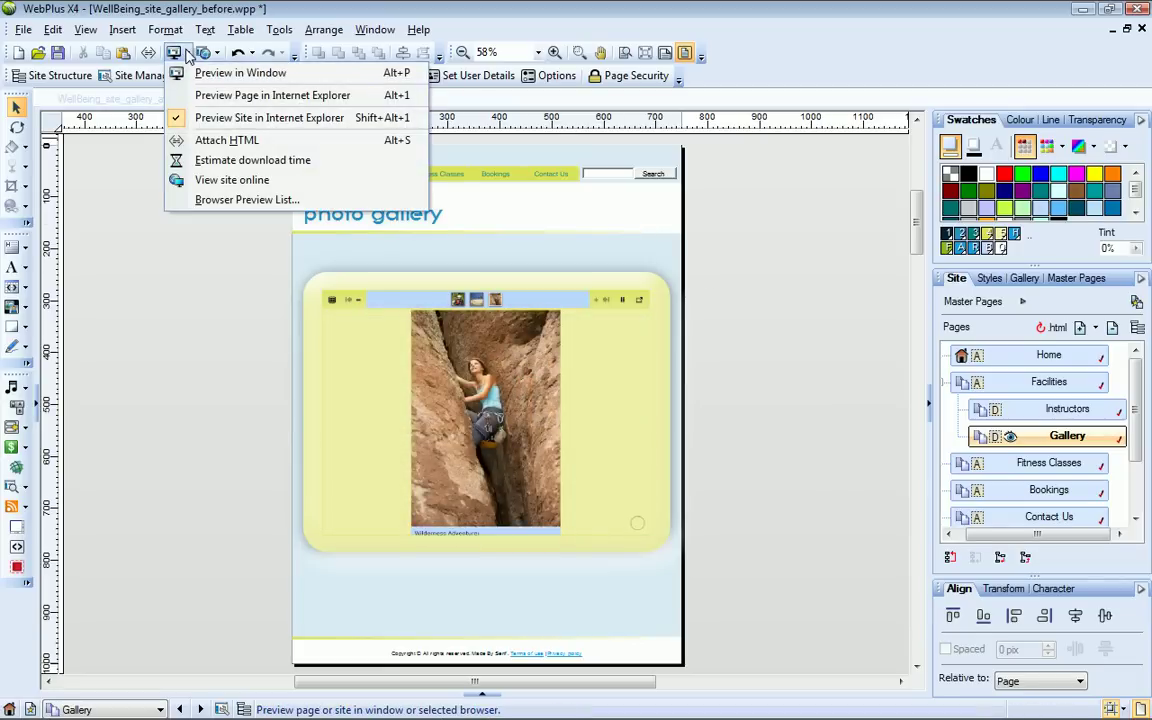
pyautogui.click(222, 120)
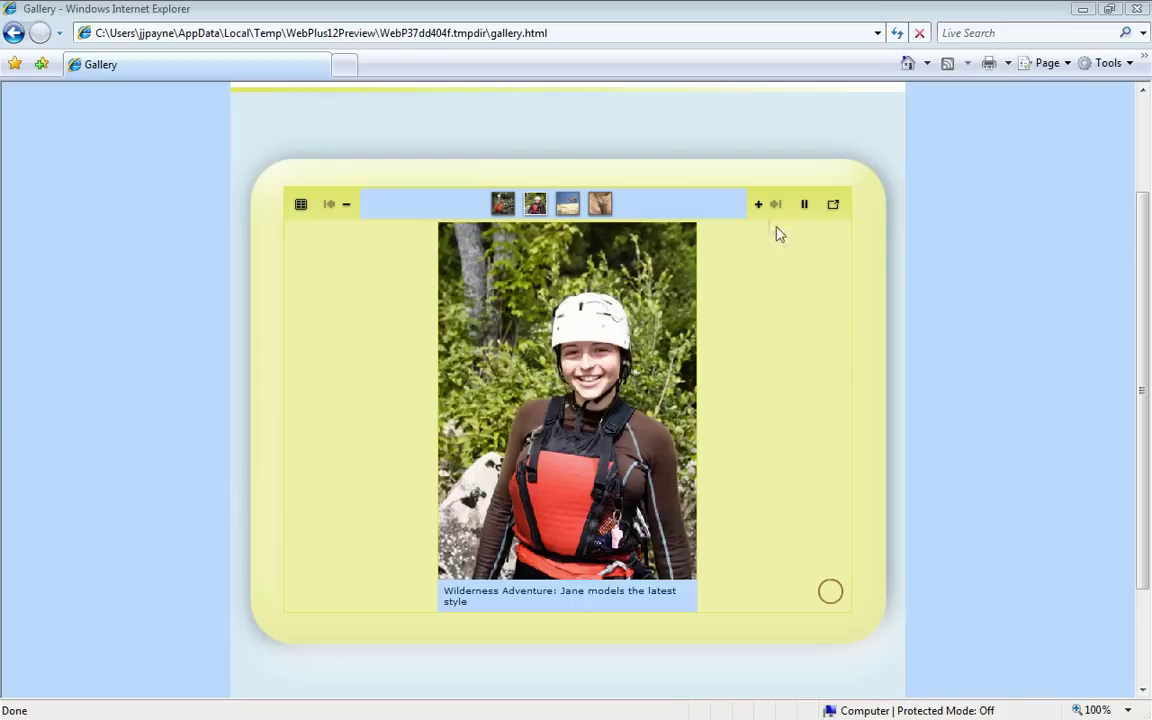
# Step: Advance the gallery one photo, then show the mountain-biker and rock-climber shots from the thumbnails
pyautogui.click(758, 206)
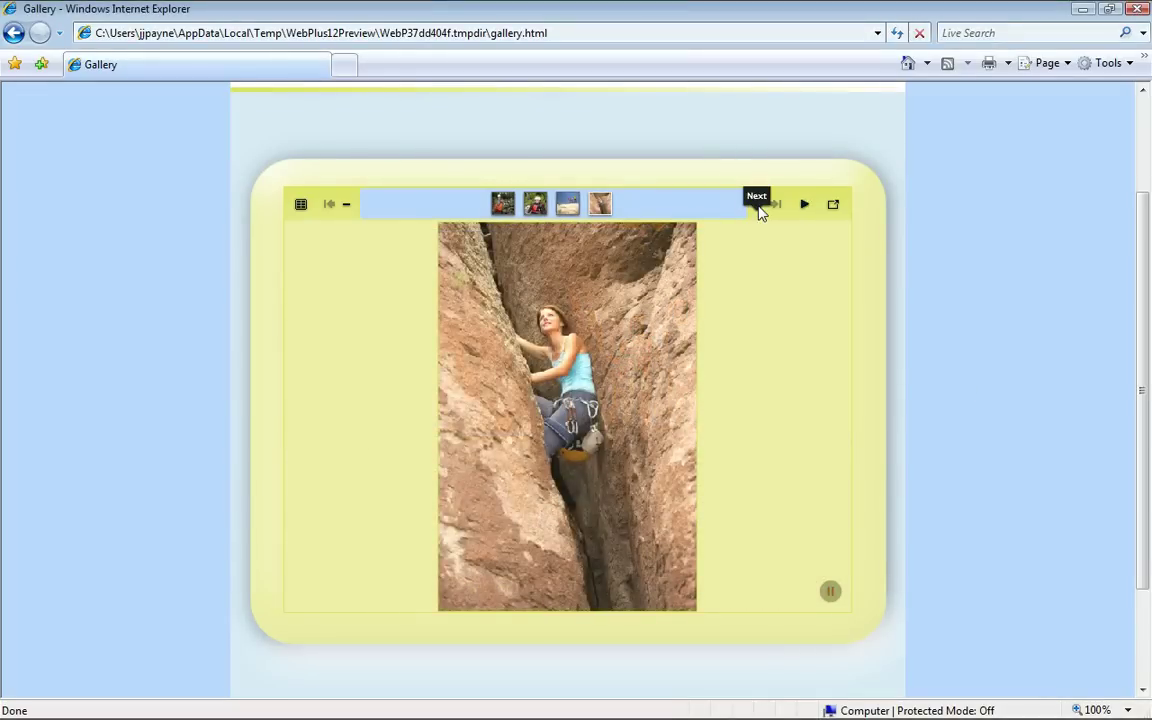
pyautogui.click(568, 206)
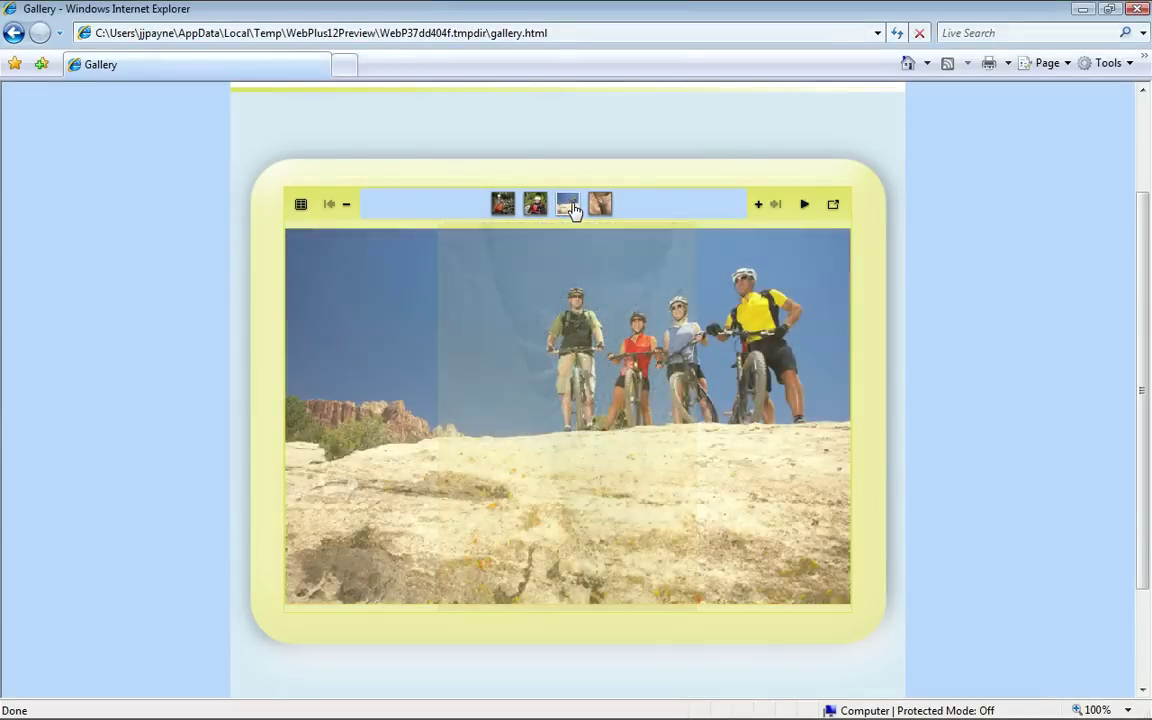
pyautogui.click(600, 206)
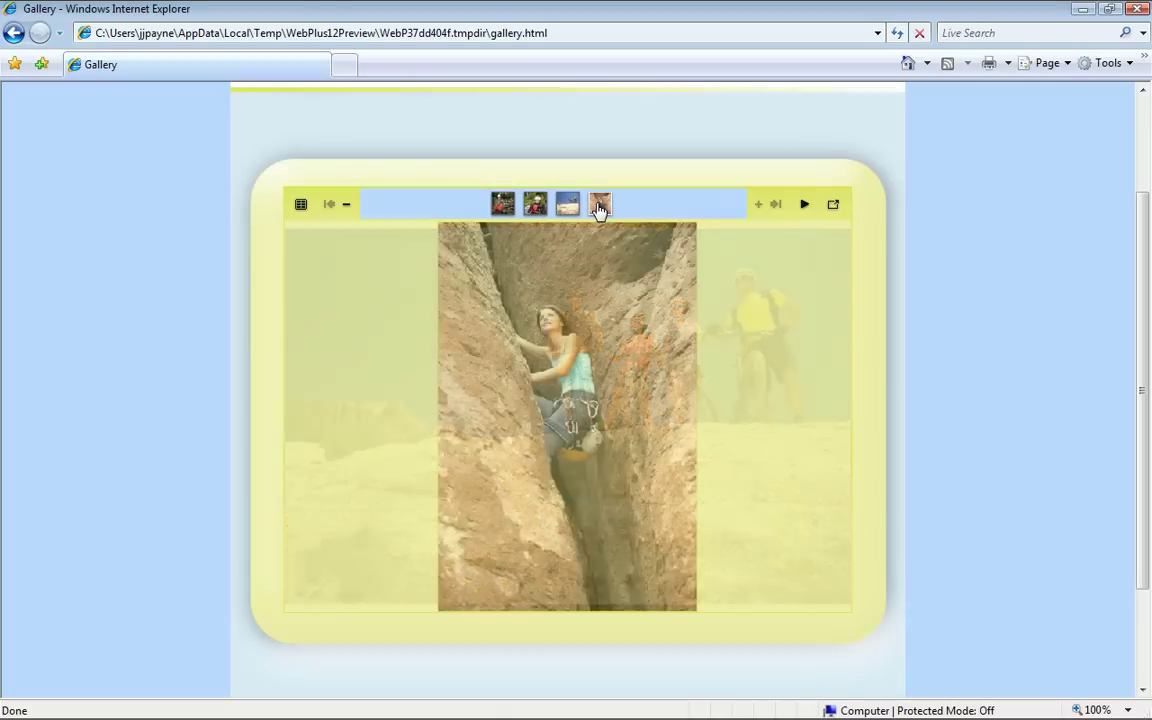